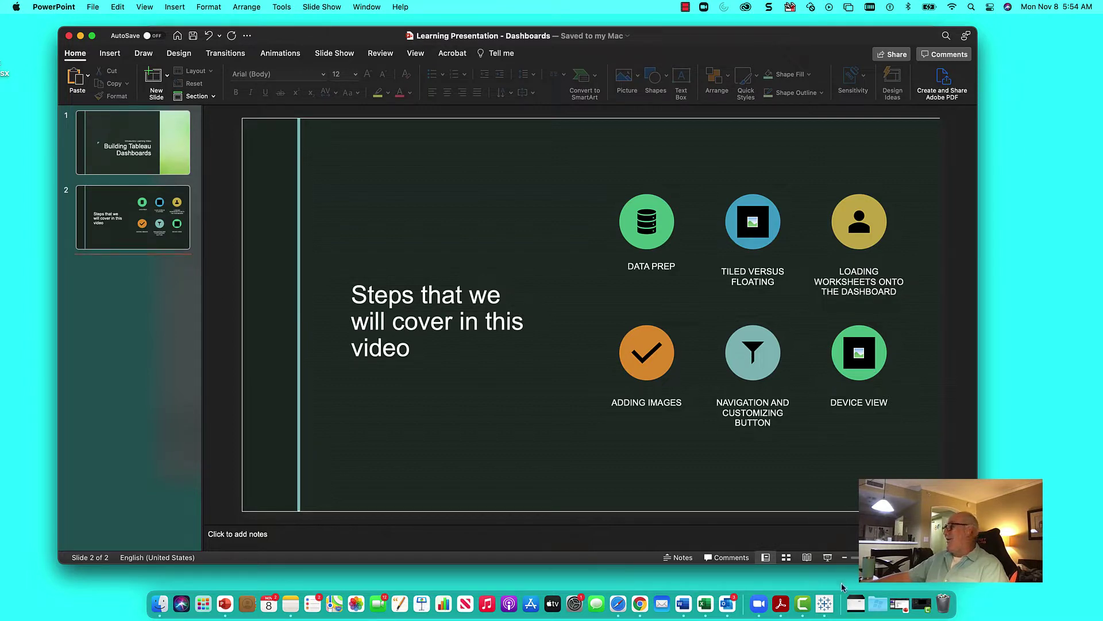
On Dashboard Tiled, inspect customer tooltips for postal codes 43055, 94110, 98006 and New York.
left_click(825, 602)
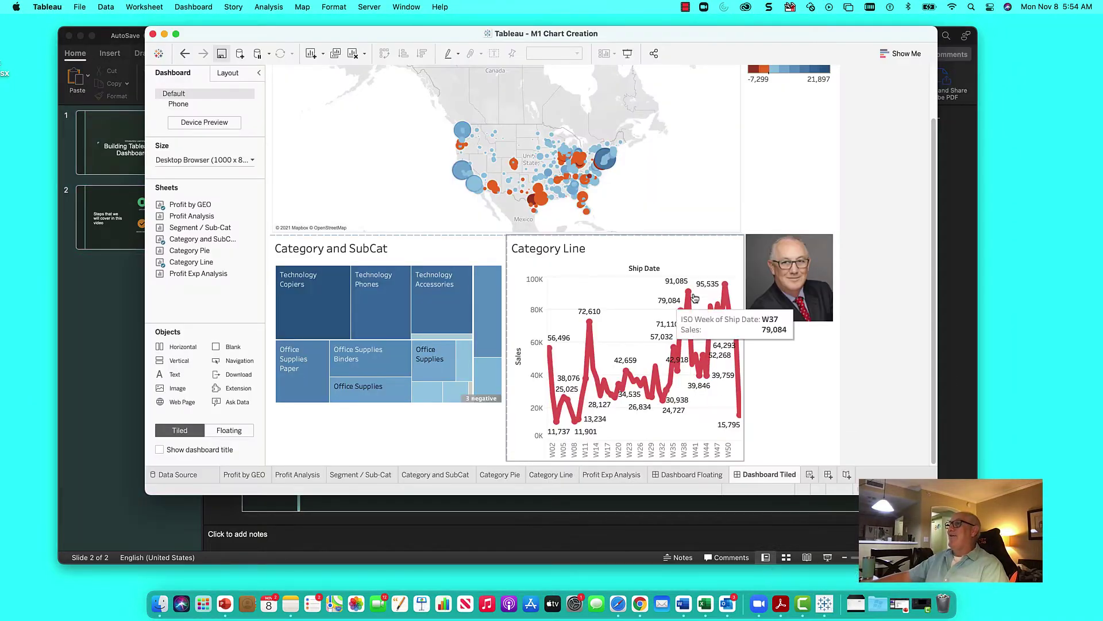
left_click(581, 161)
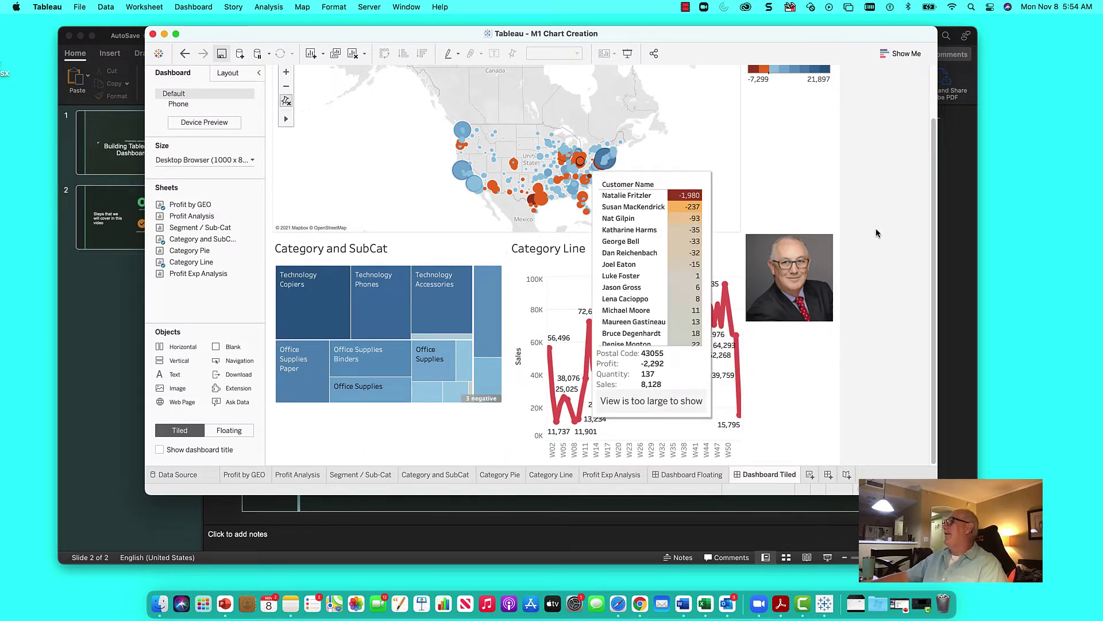
left_click(456, 246)
left_click(462, 169)
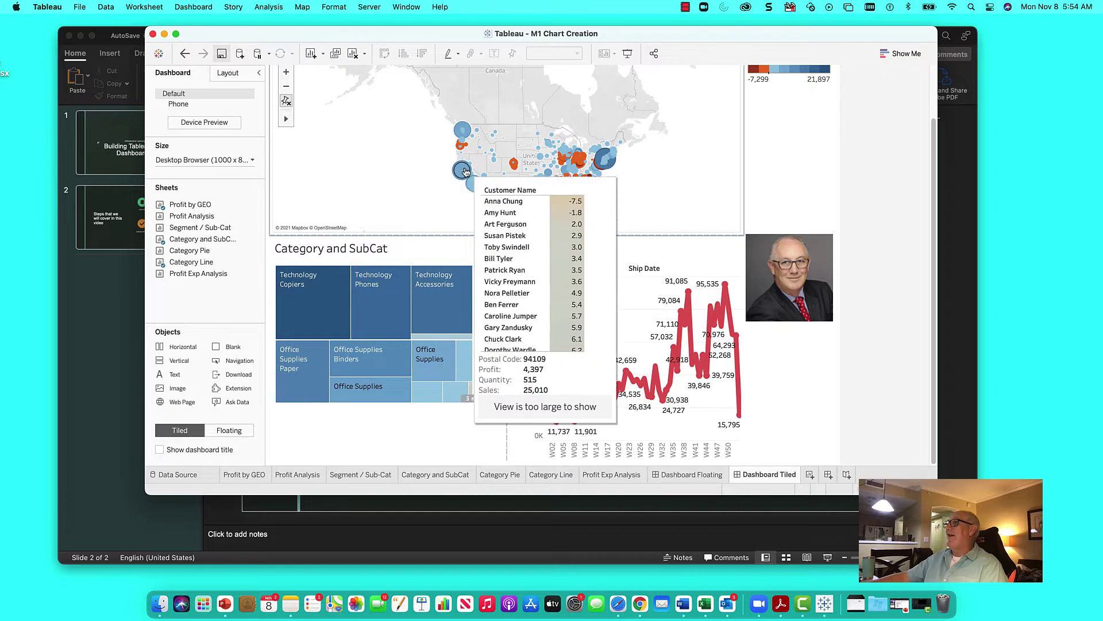
left_click(463, 132)
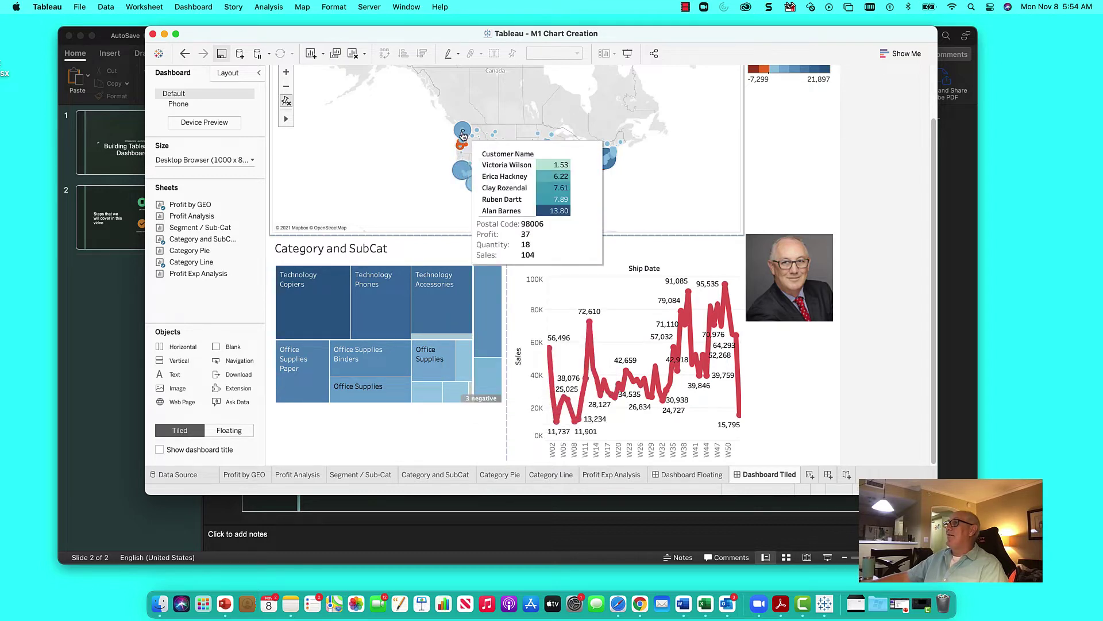
left_click(600, 163)
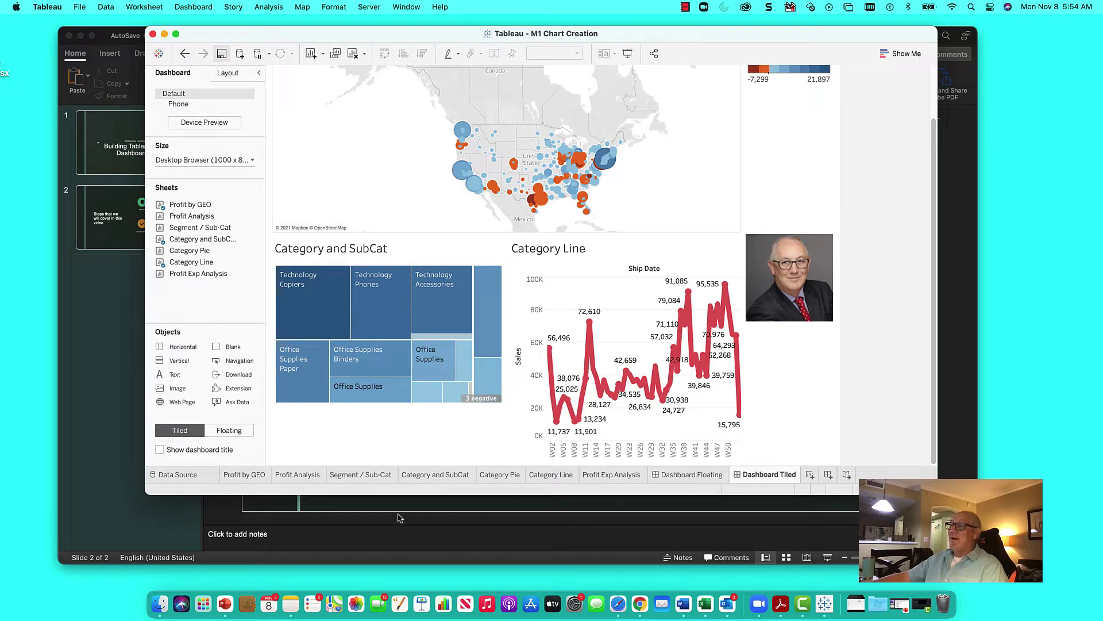
Review Profit by GEO, Profit Analysis, Segment / Sub-Cat, treemap, Category Pie and Category Line, ending on Profit Exp Analysis.
left_click(247, 475)
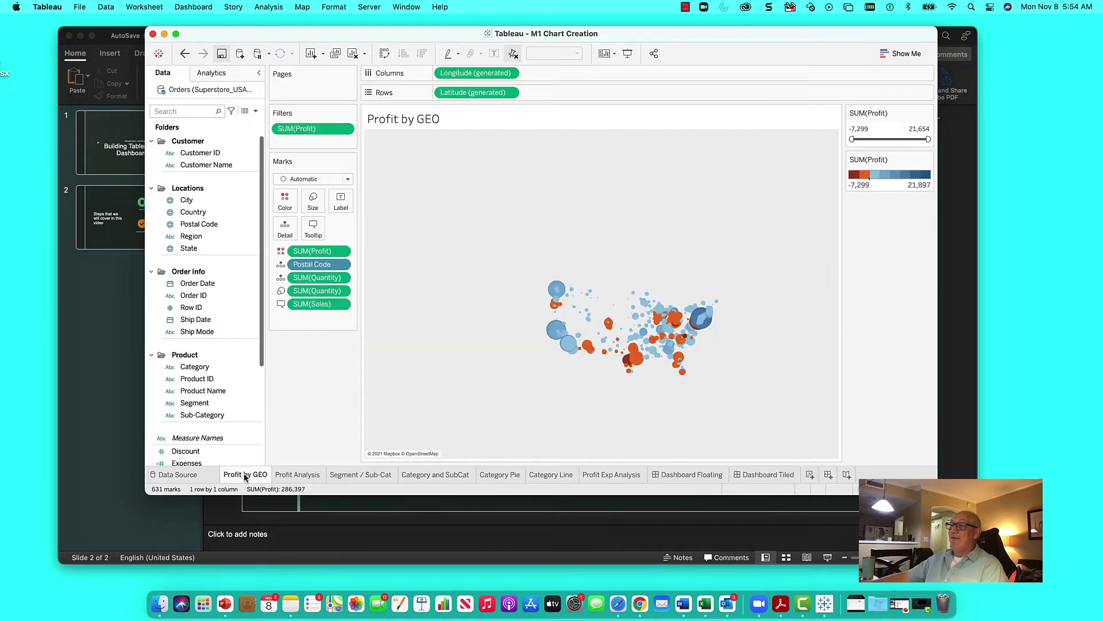
left_click(296, 474)
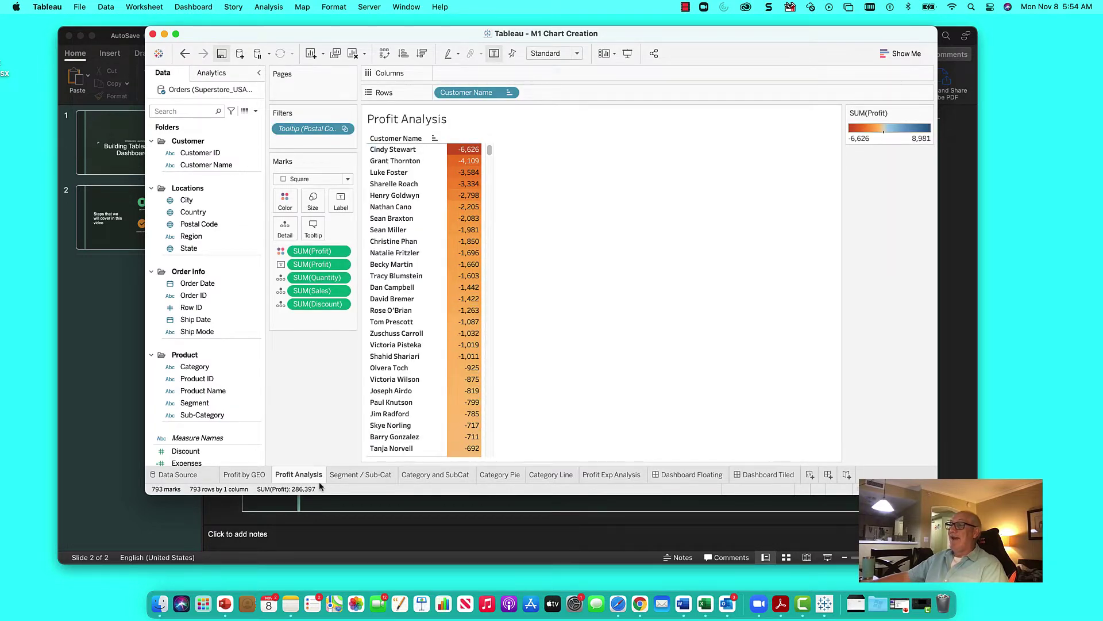
left_click(245, 477)
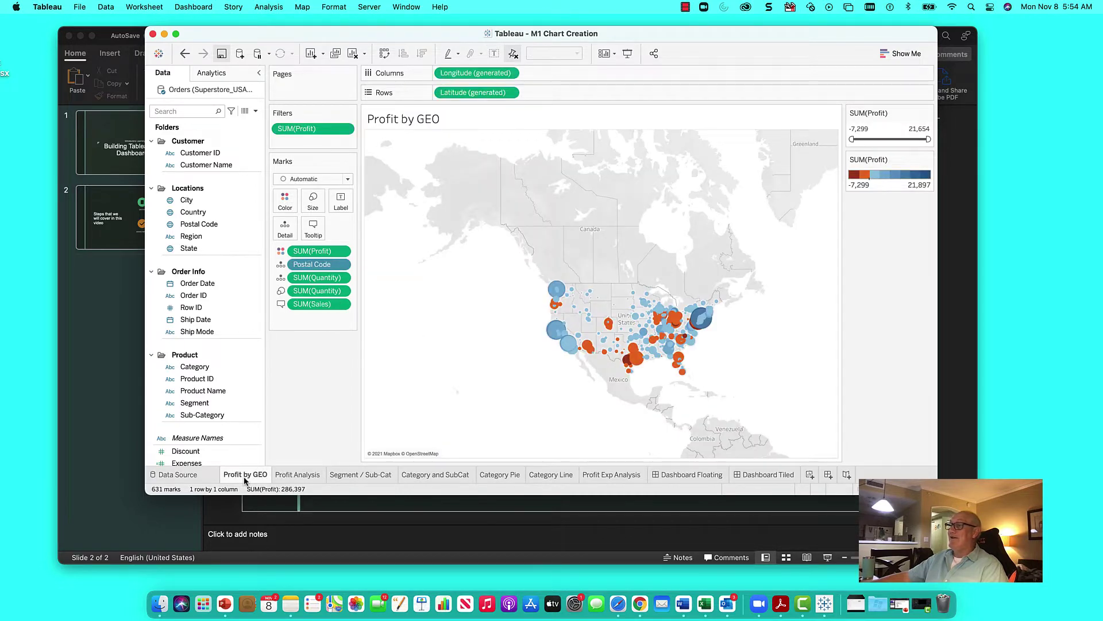
left_click(347, 477)
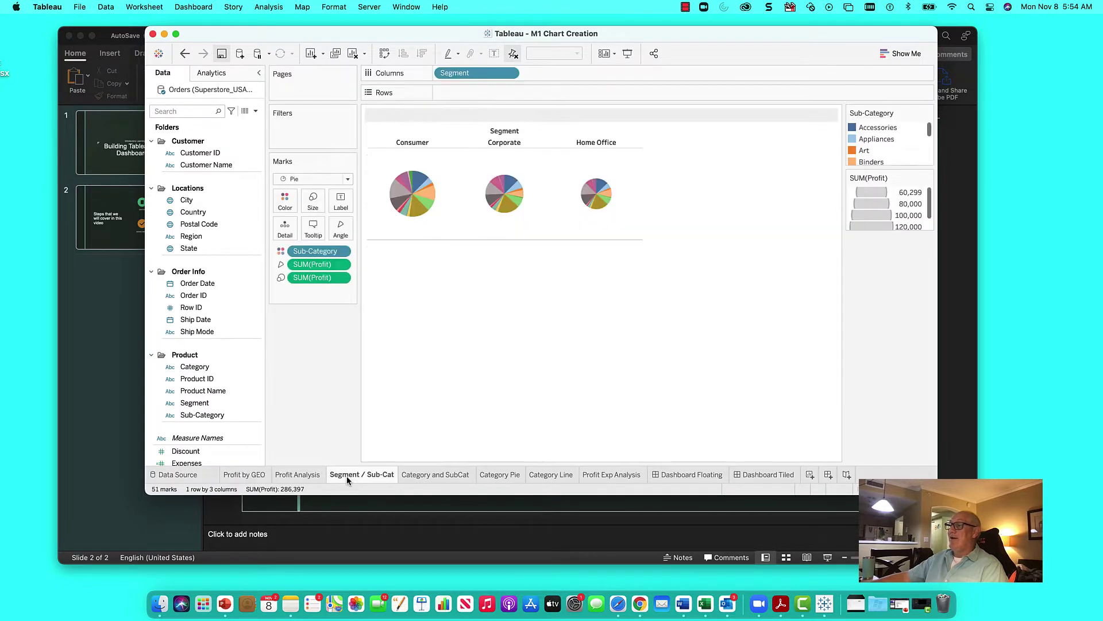
left_click(428, 477)
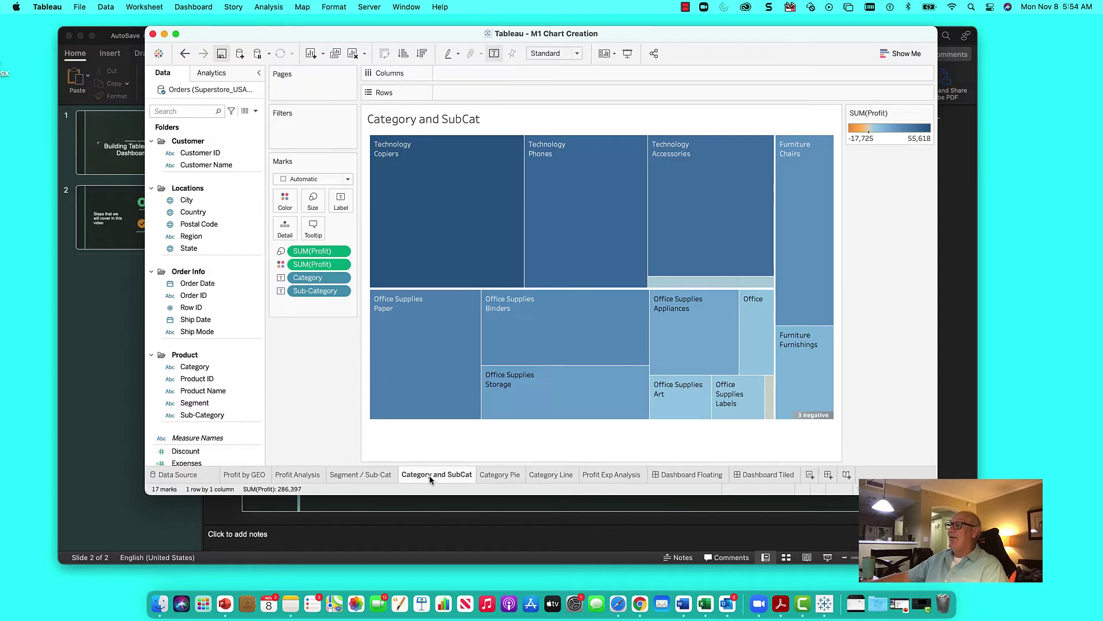
left_click(500, 477)
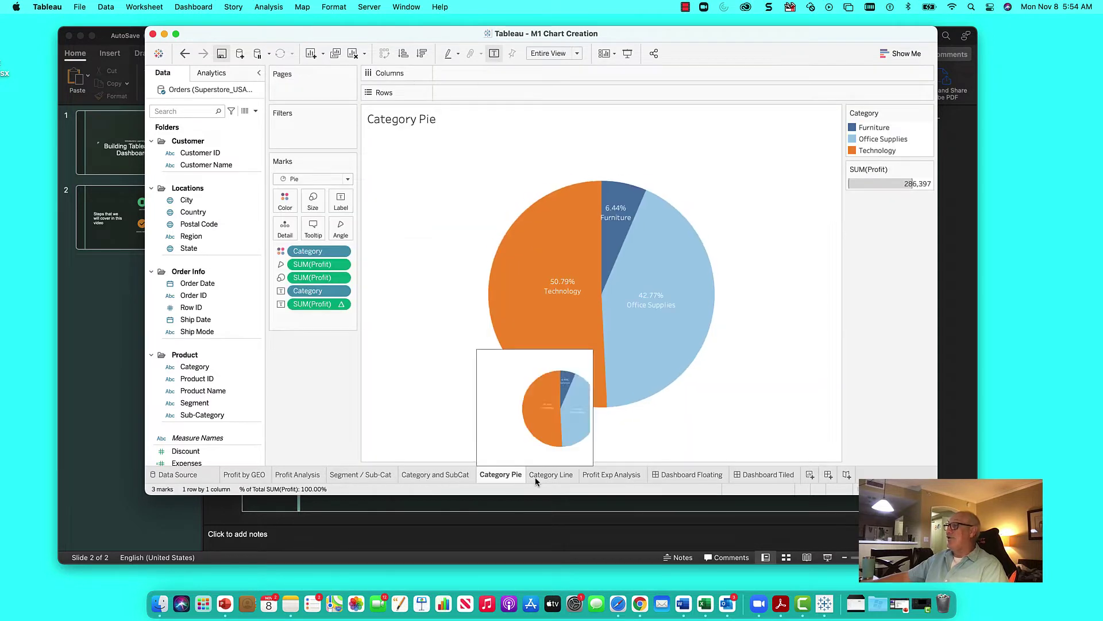
left_click(552, 478)
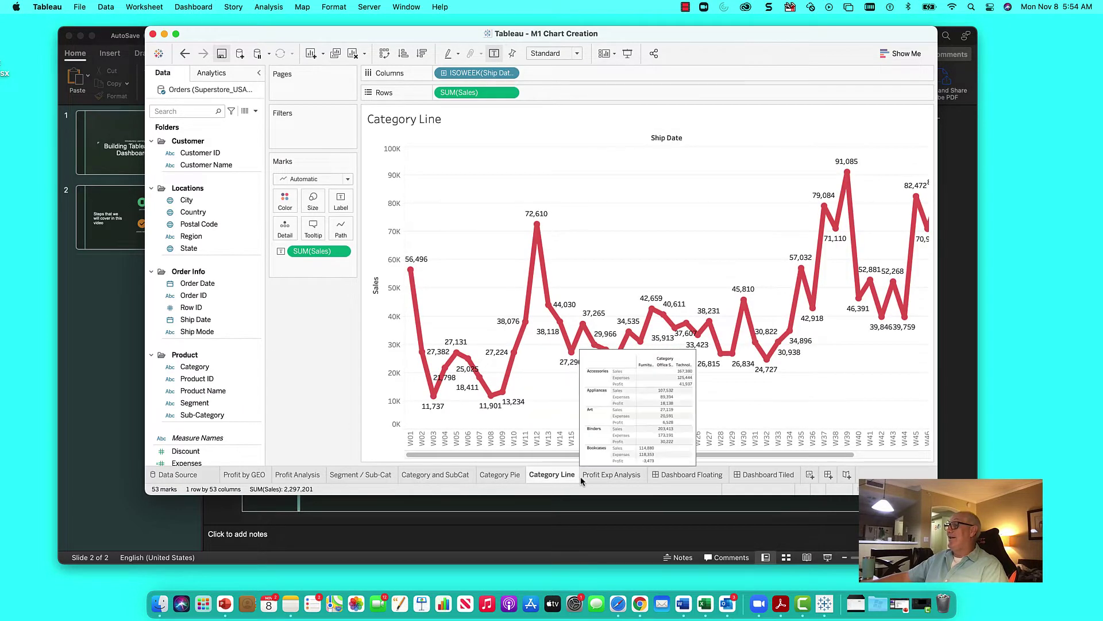
left_click(620, 480)
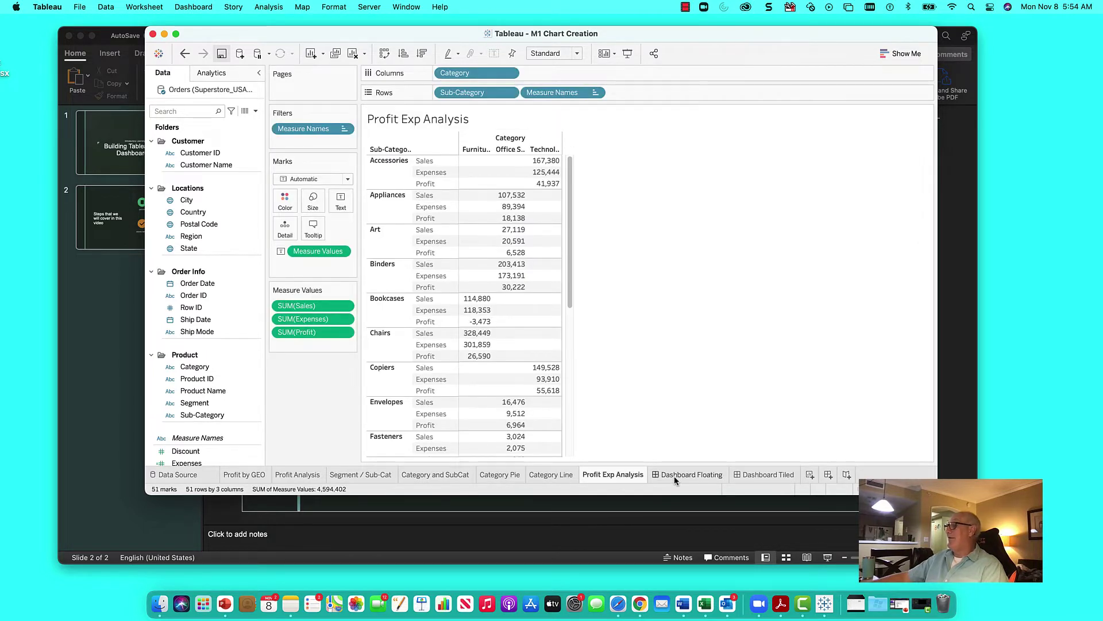
Glance at Dashboard Floating, then return to Dashboard Tiled.
left_click(683, 480)
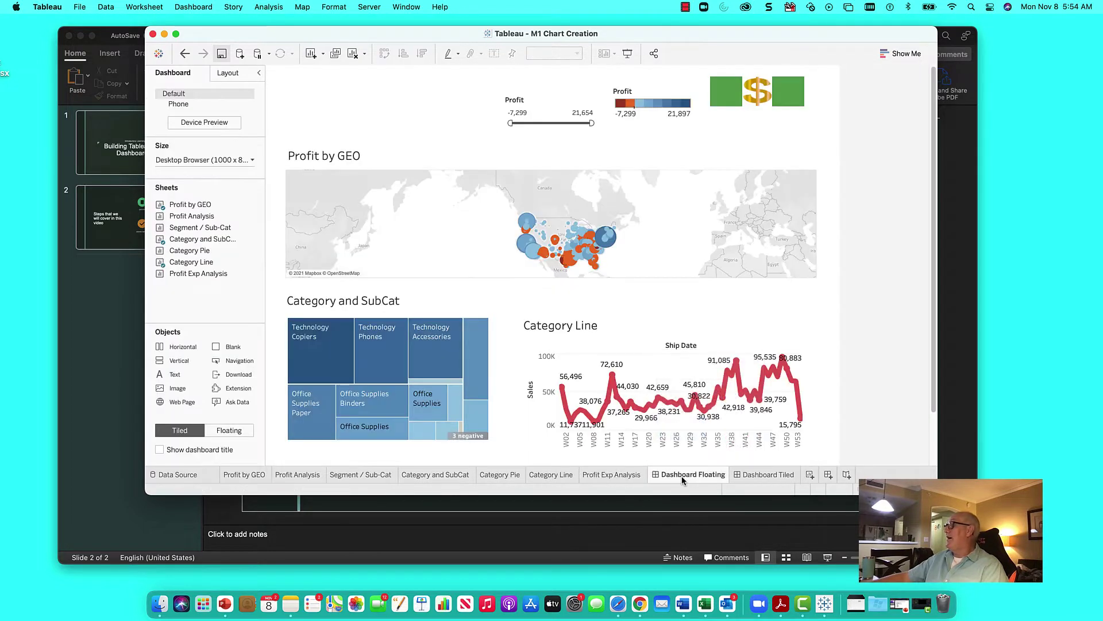
left_click(755, 476)
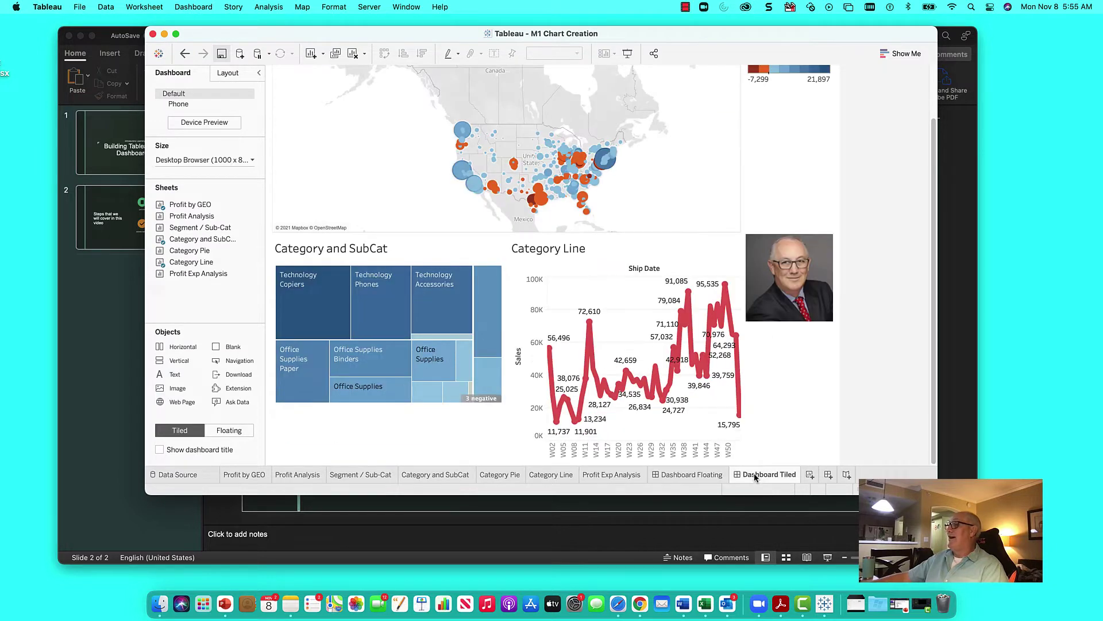
Create a new dashboard with newly added sheets set to Tiled.
left_click(828, 475)
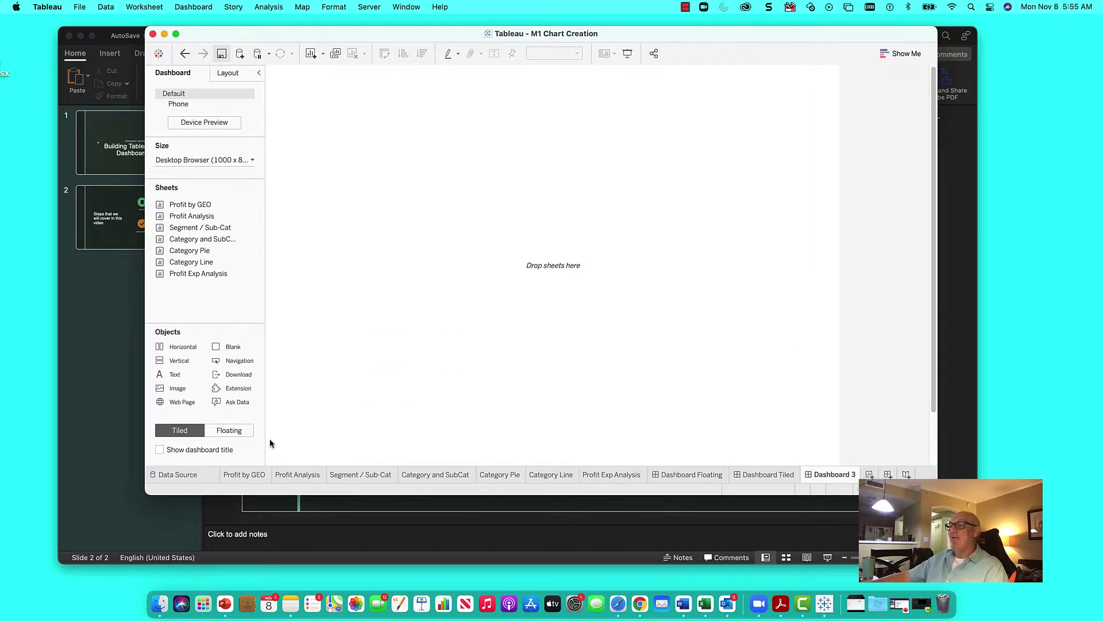
left_click(230, 430)
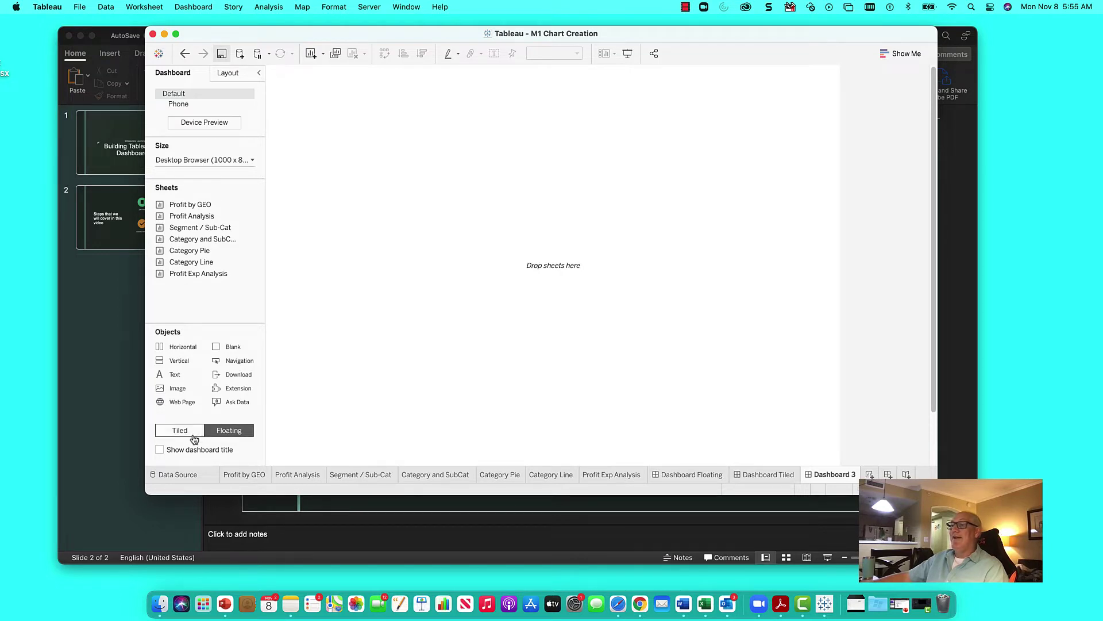
left_click(195, 435)
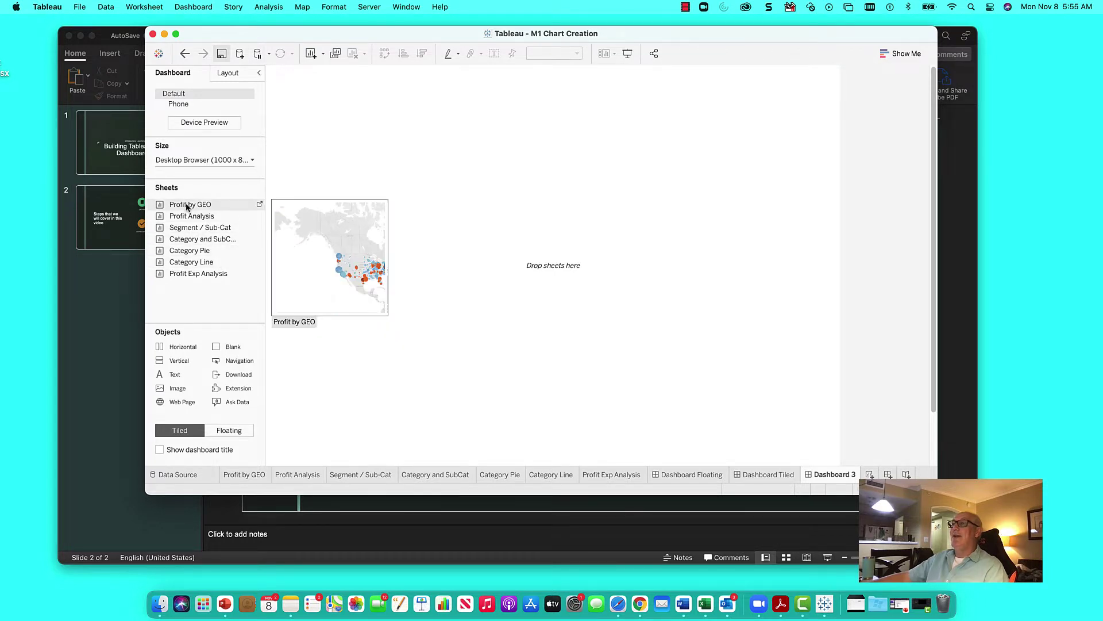
Tile Profit by GEO, Profit Analysis, Segment / Sub-Cat and Category Pie onto the dashboard.
left_click_drag(187, 207, 429, 135)
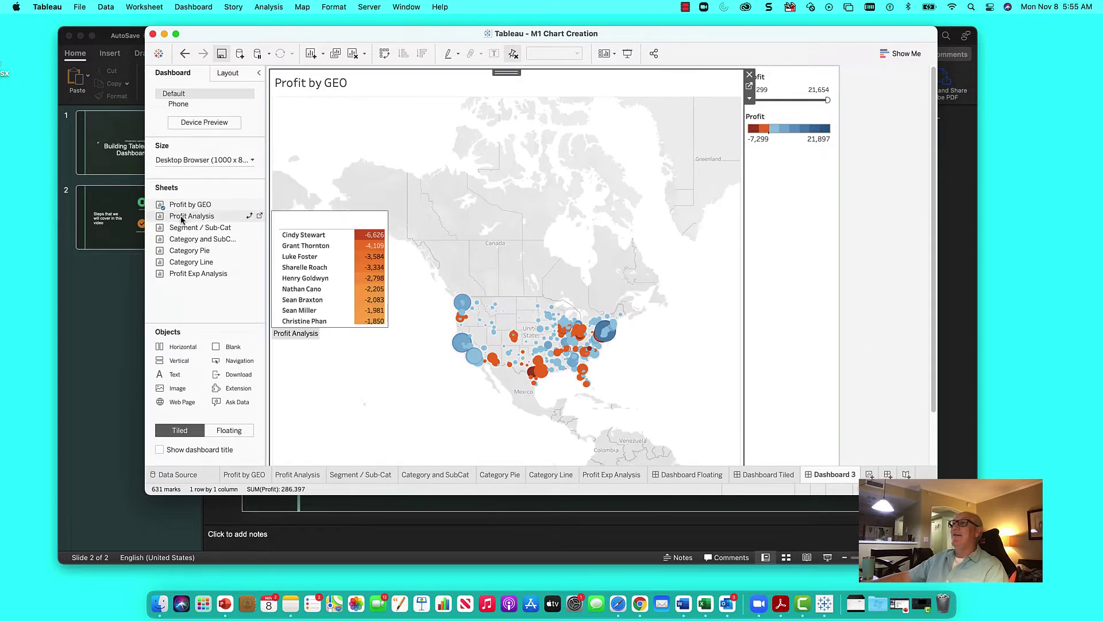
left_click_drag(181, 218, 449, 224)
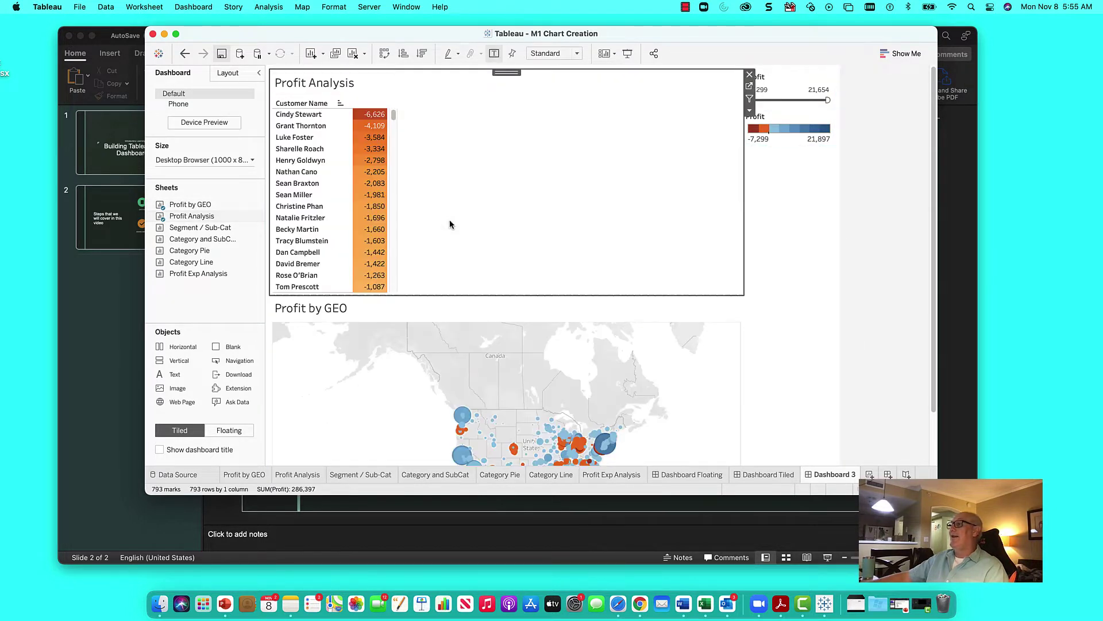
left_click_drag(208, 227, 574, 208)
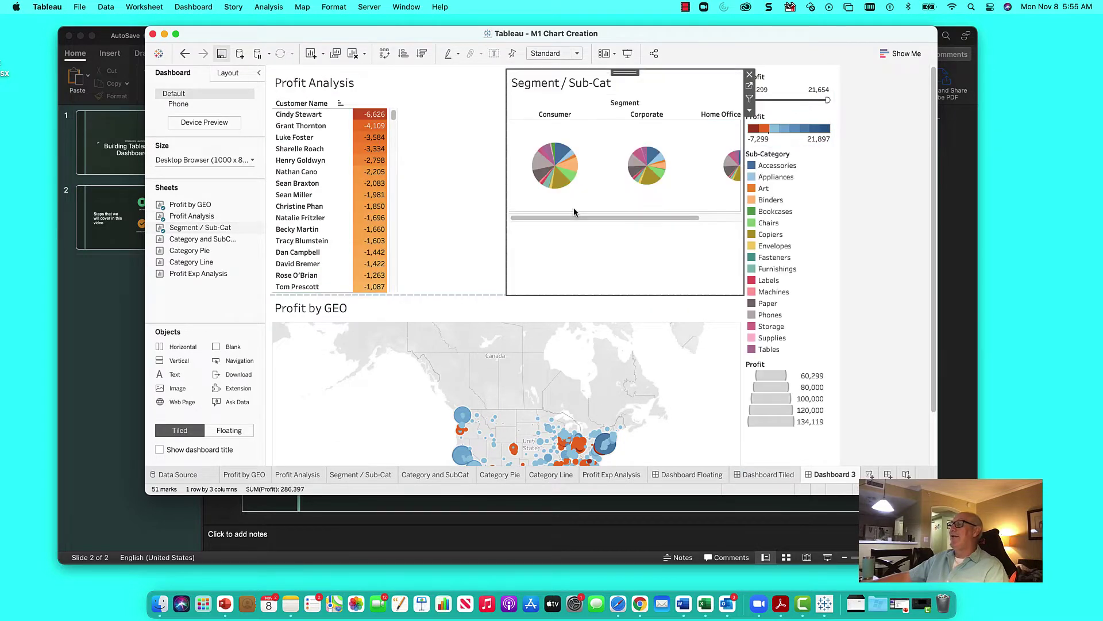
mouse_move(189, 253)
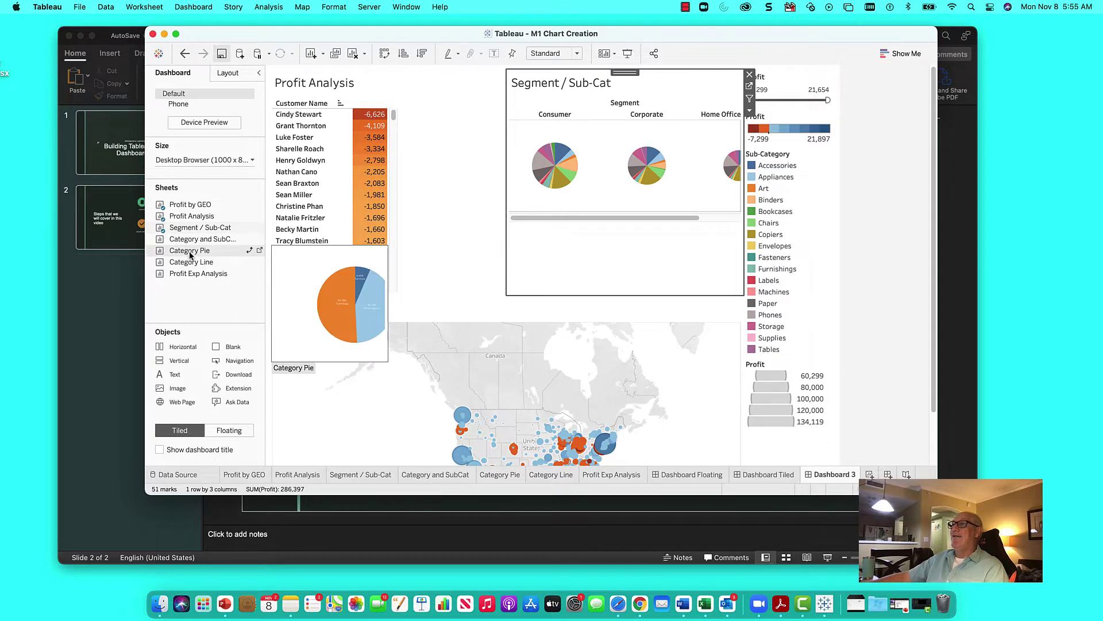
left_click_drag(190, 254, 606, 396)
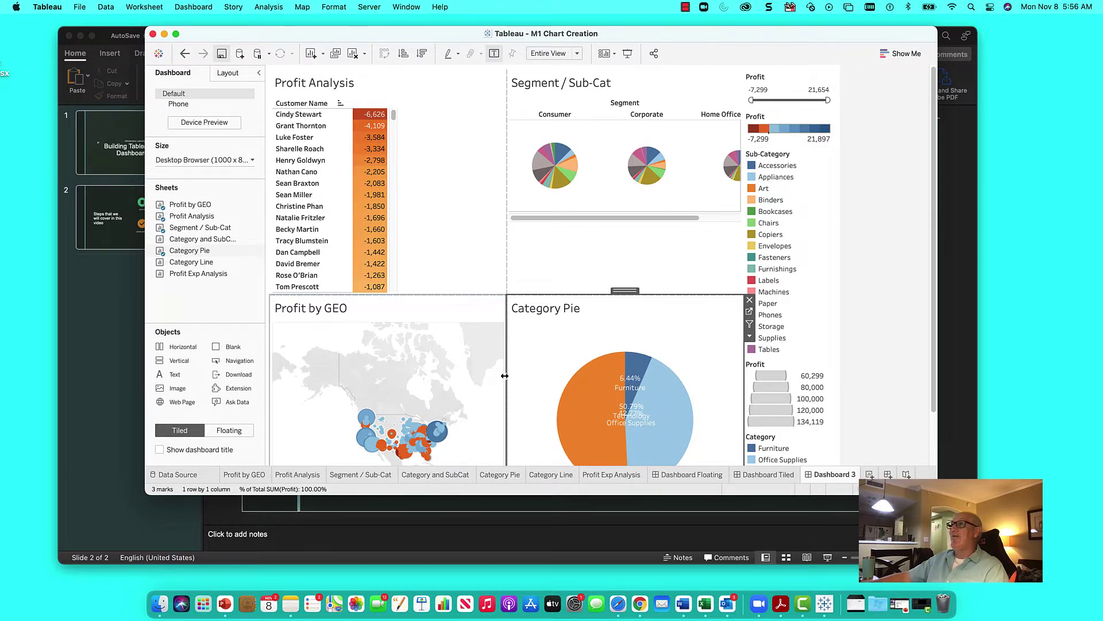
Undo all four added sheets and switch new sheets to Floating.
left_click(185, 53)
left_click(185, 54)
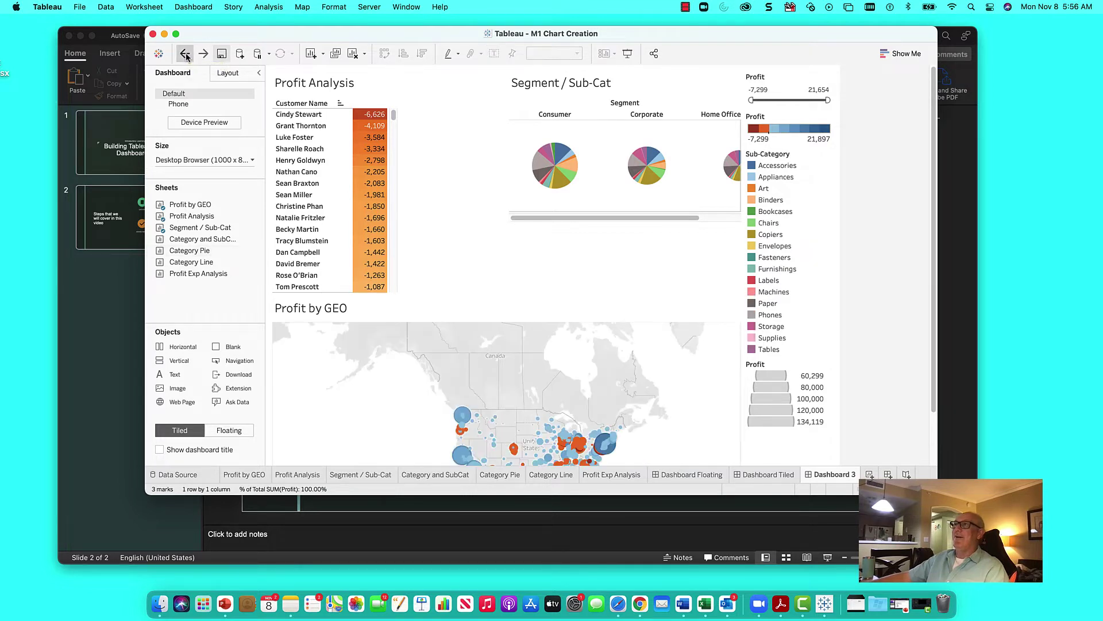
left_click(185, 53)
left_click(185, 53)
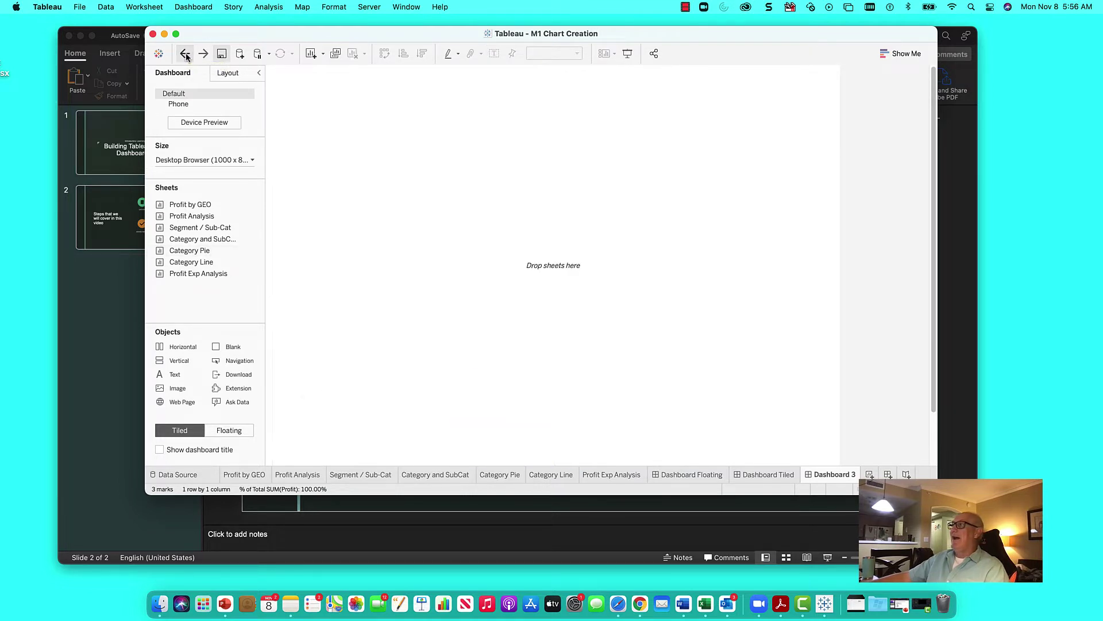
left_click(248, 432)
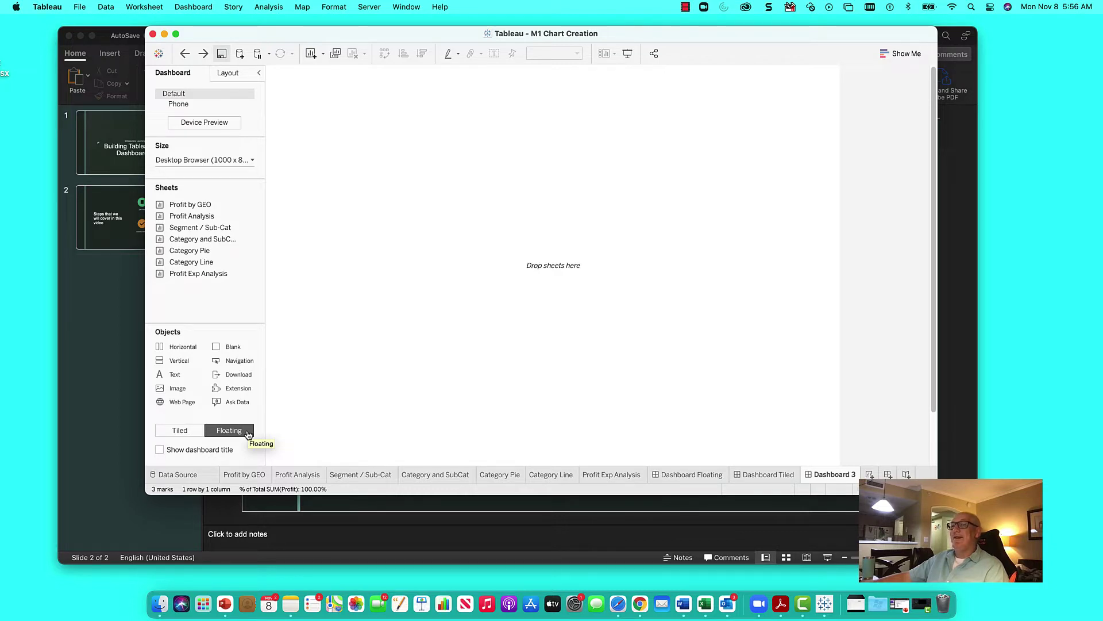
Place the Profit by GEO map on the dashboard as a floating sheet.
double_click(172, 205)
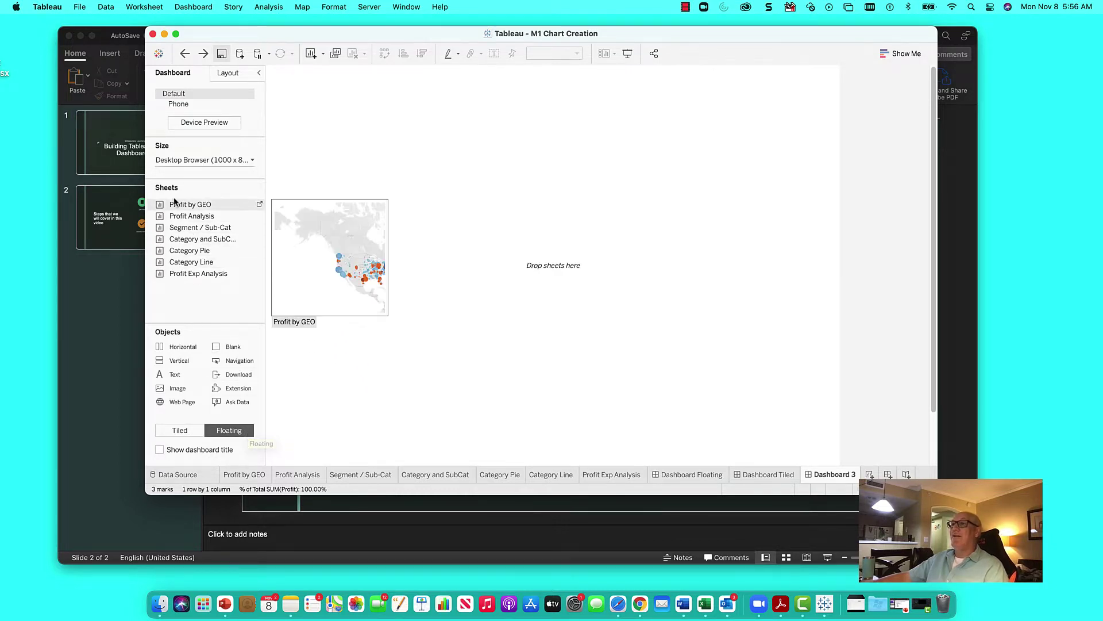
left_click_drag(172, 204, 303, 123)
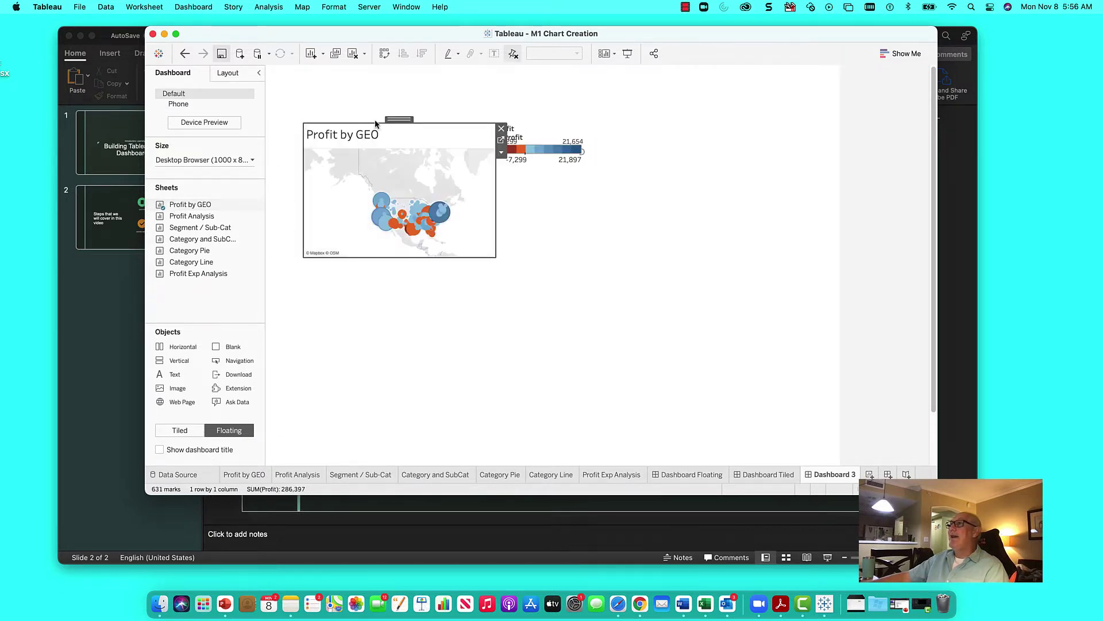
left_click_drag(393, 118, 385, 109)
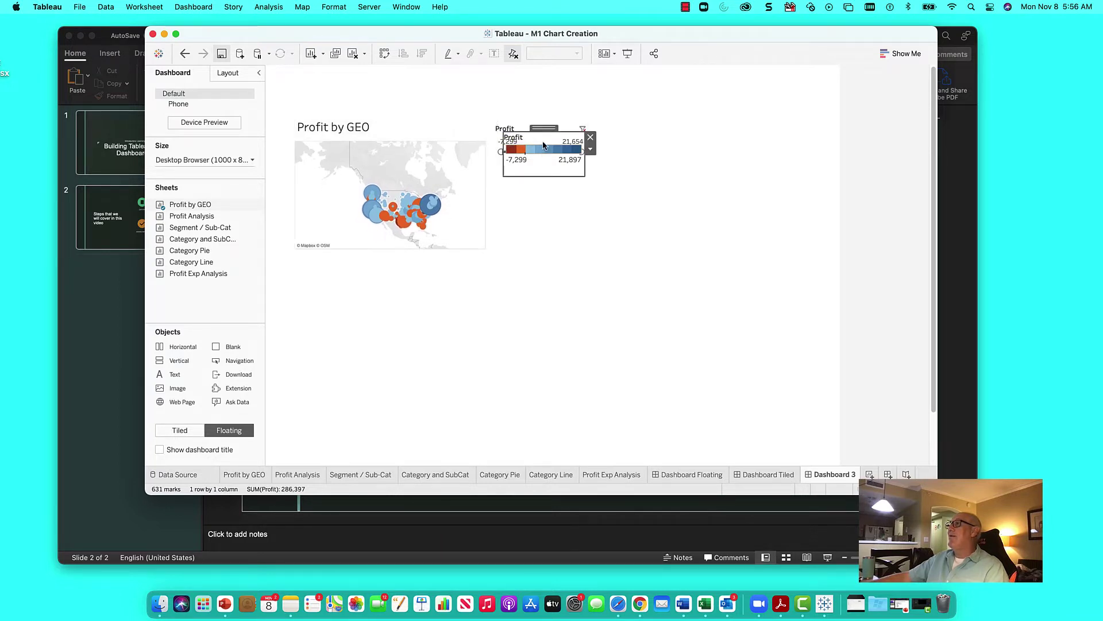
Move the Profit legend and range filter above the map, capping Profit at 695.
left_click_drag(542, 127, 332, 68)
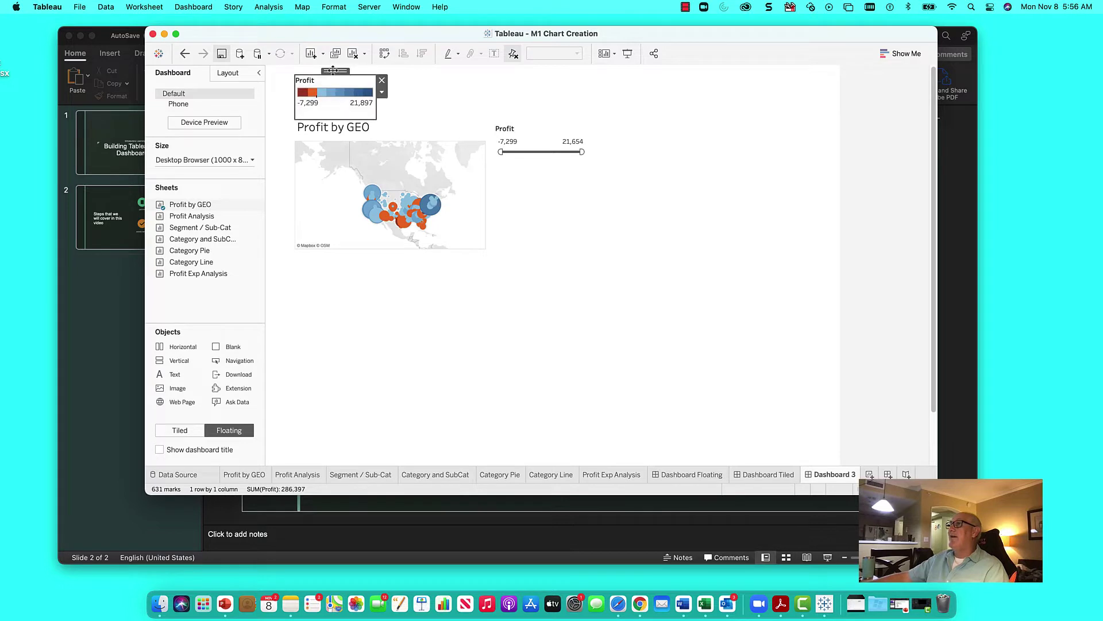
left_click(539, 125)
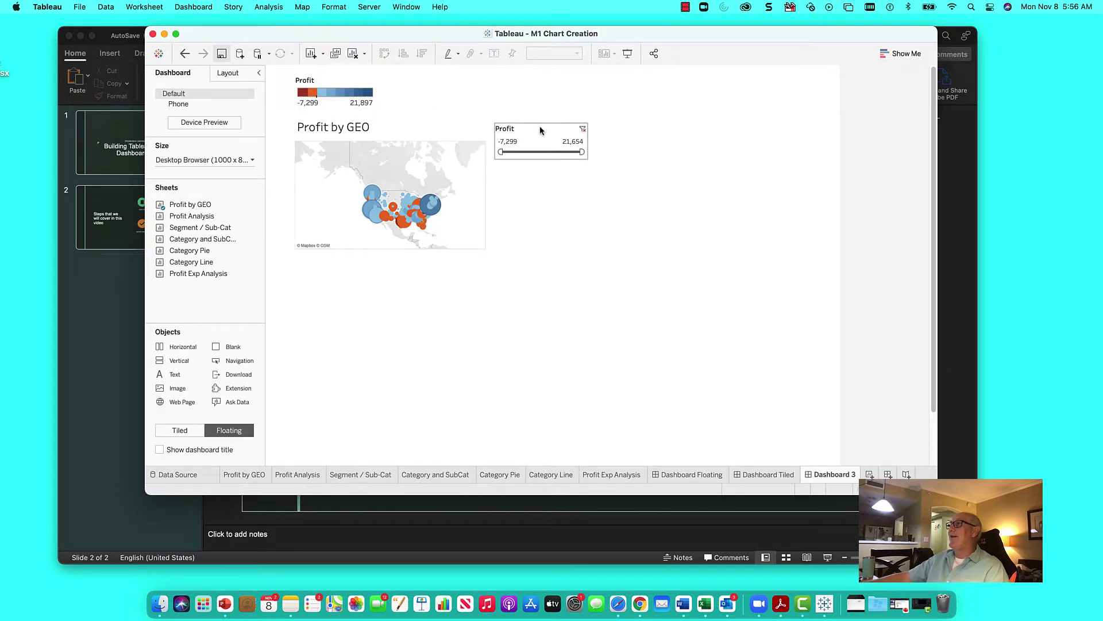
left_click_drag(535, 121, 432, 78)
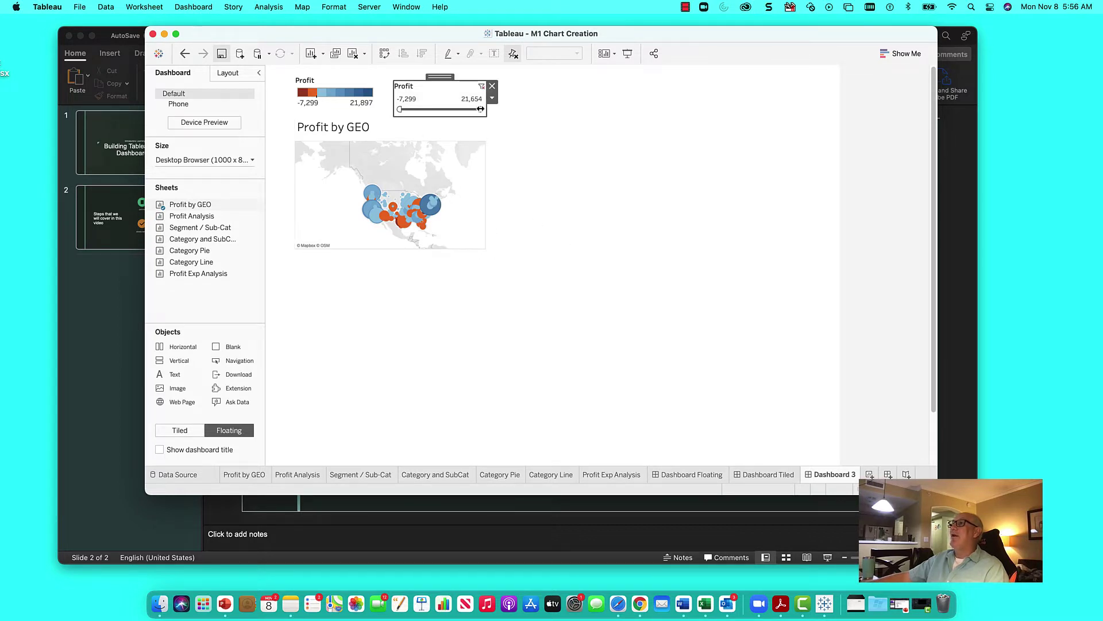
left_click_drag(480, 109, 425, 110)
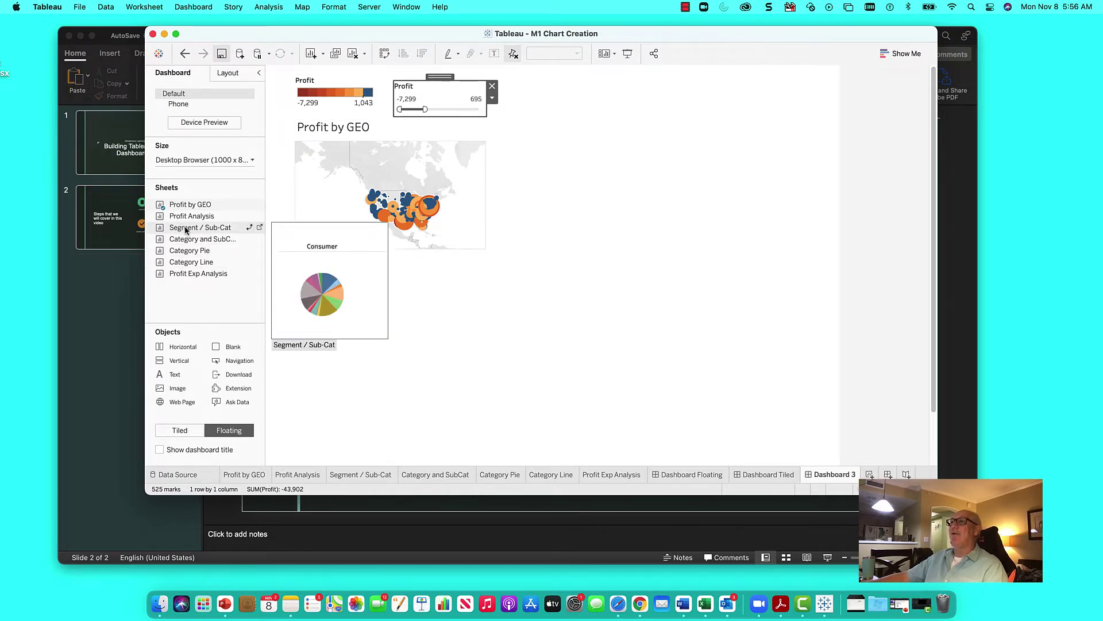
Float Profit Analysis below the map and a stretched-tall Profit Exp Analysis table to its right.
mouse_move(158, 221)
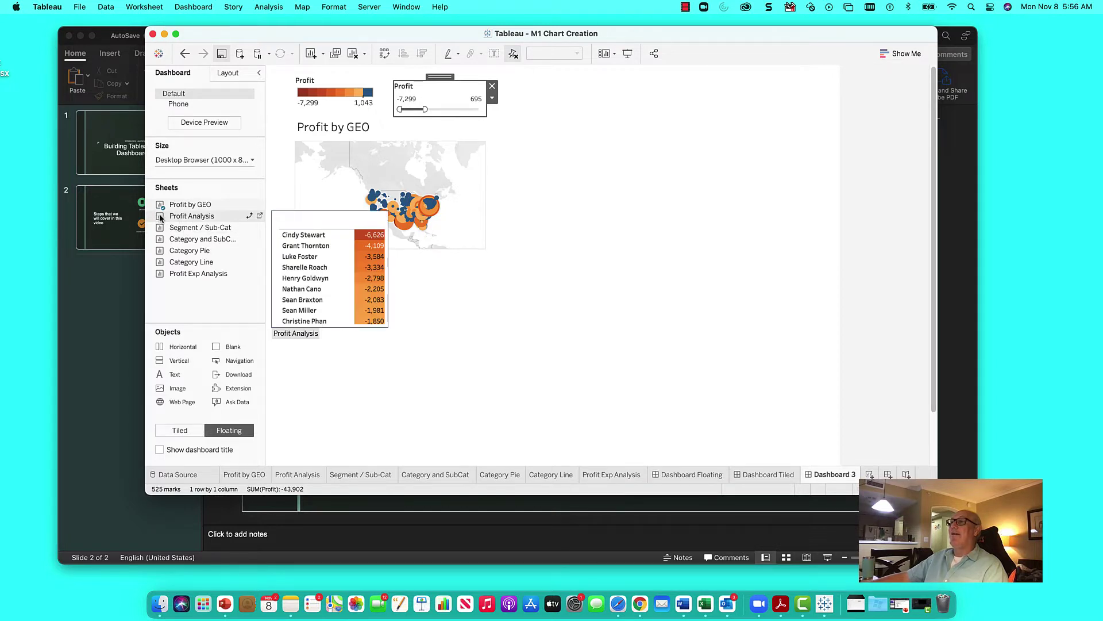
left_click_drag(160, 217, 290, 305)
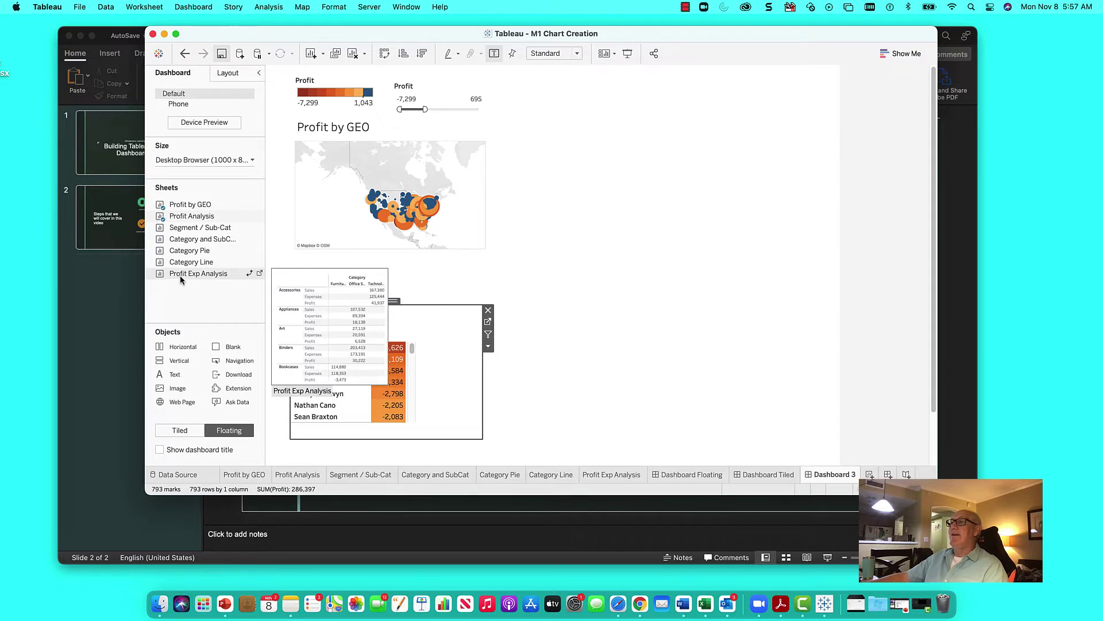
left_click_drag(183, 274, 551, 89)
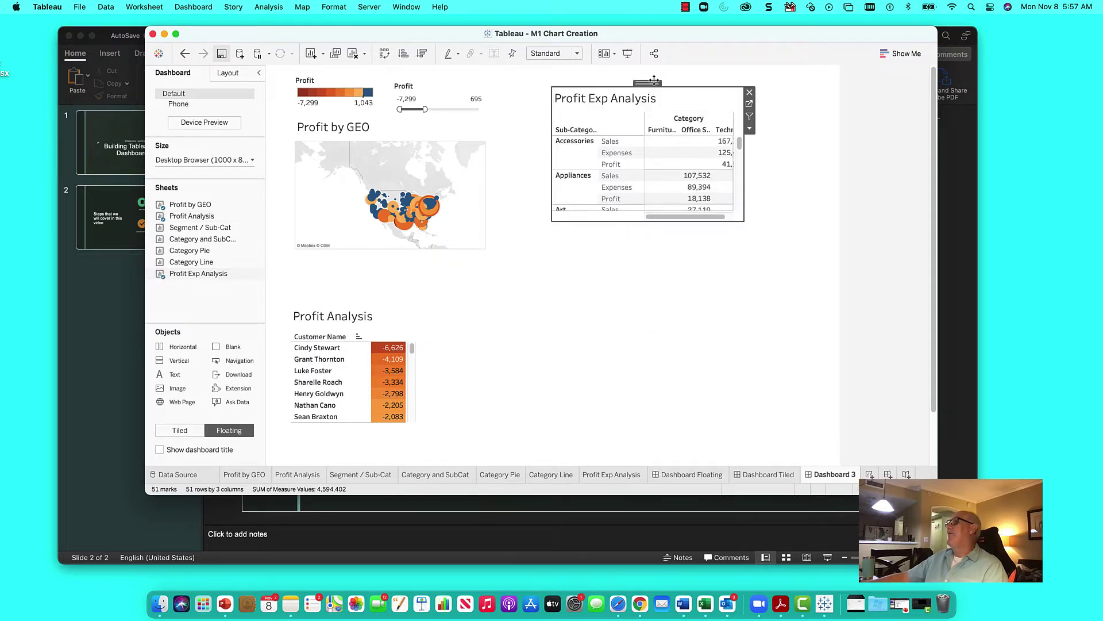
left_click_drag(651, 82, 626, 85)
left_click_drag(614, 224, 612, 424)
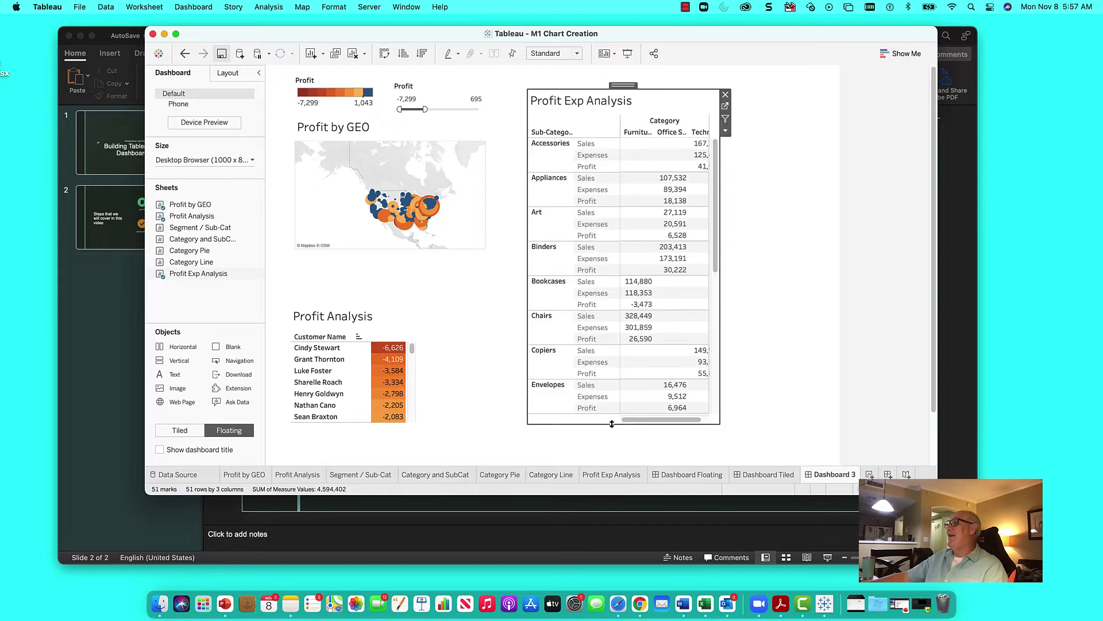
left_click(796, 287)
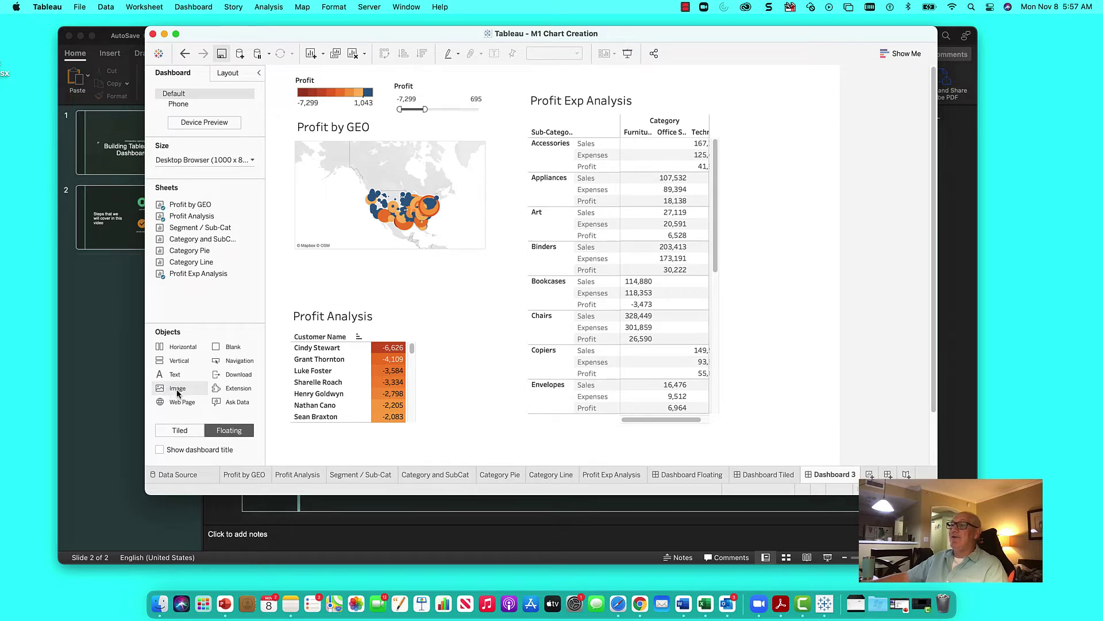
Add an image object at the top right and load the manager's portrait JPEG.
left_click_drag(177, 394, 724, 92)
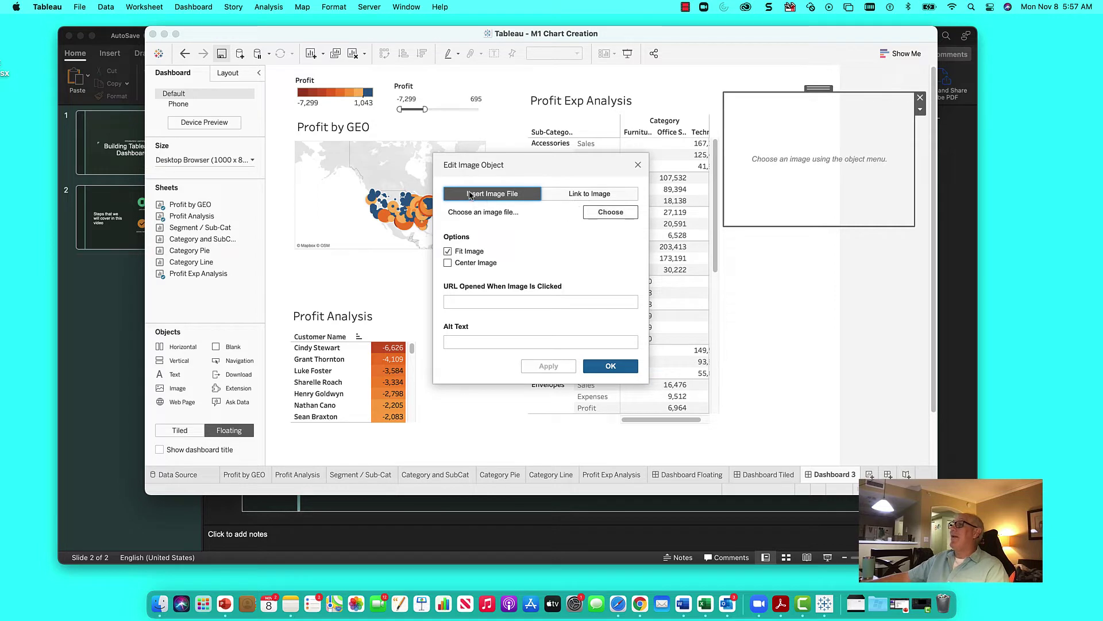
left_click(598, 212)
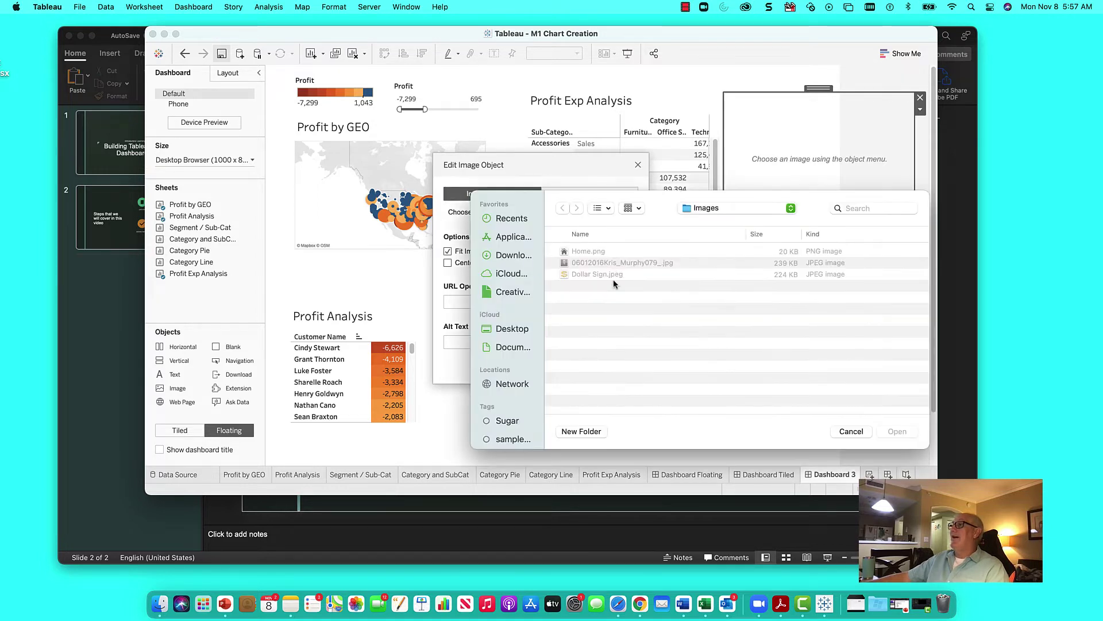
left_click(595, 254)
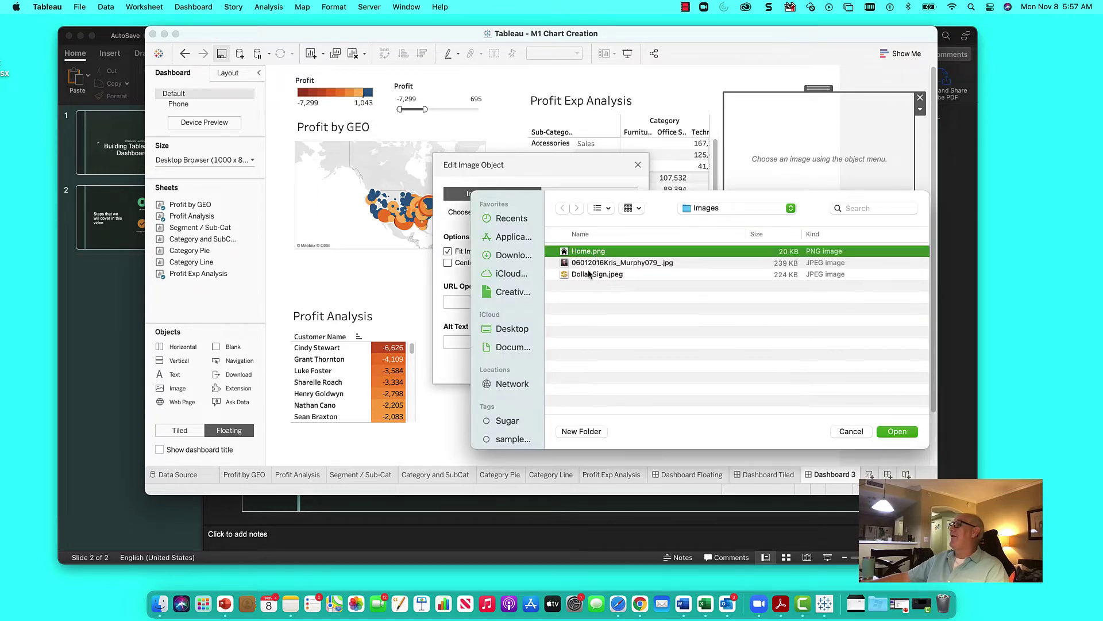
left_click(591, 265)
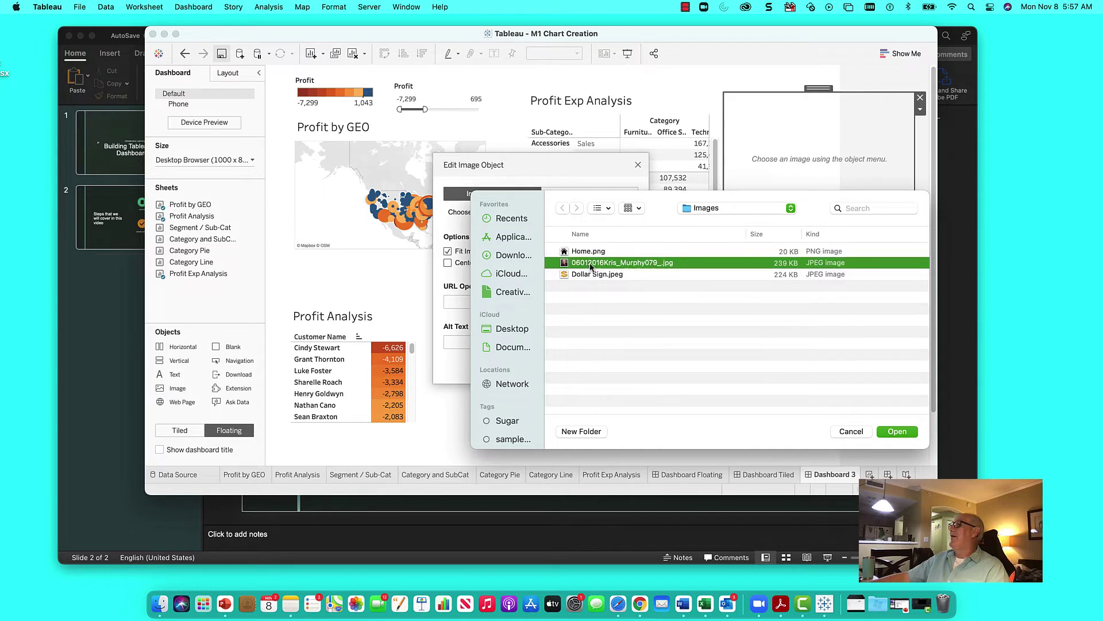
left_click(894, 432)
Centre the portrait within its frame and apply and confirm the image settings.
left_click(460, 265)
left_click(476, 342)
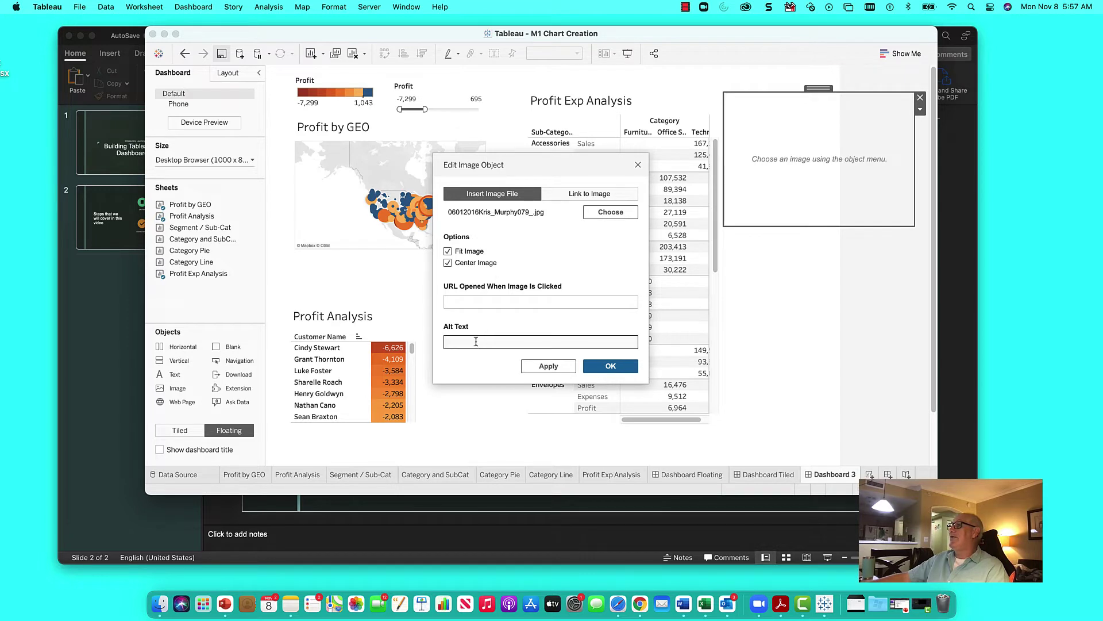
left_click(483, 300)
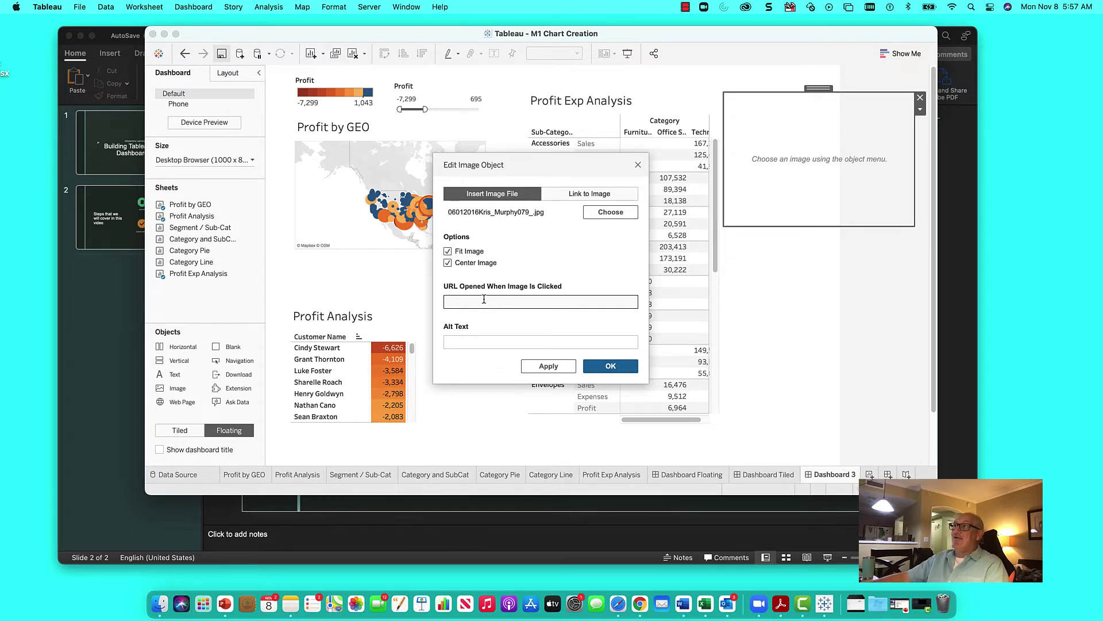
left_click(557, 370)
left_click(560, 370)
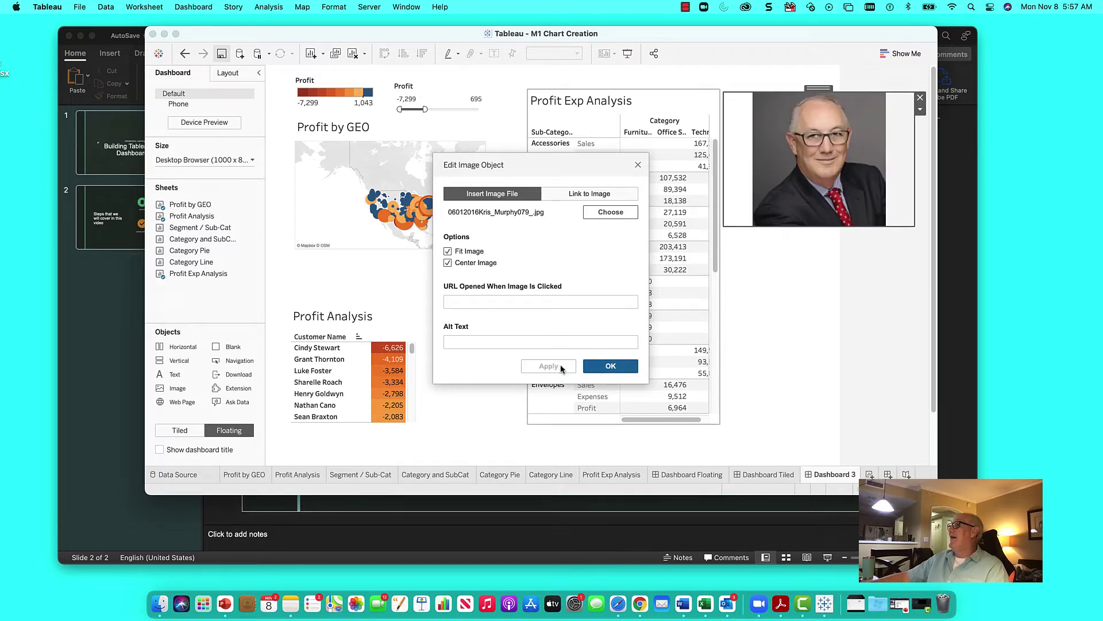
left_click(629, 370)
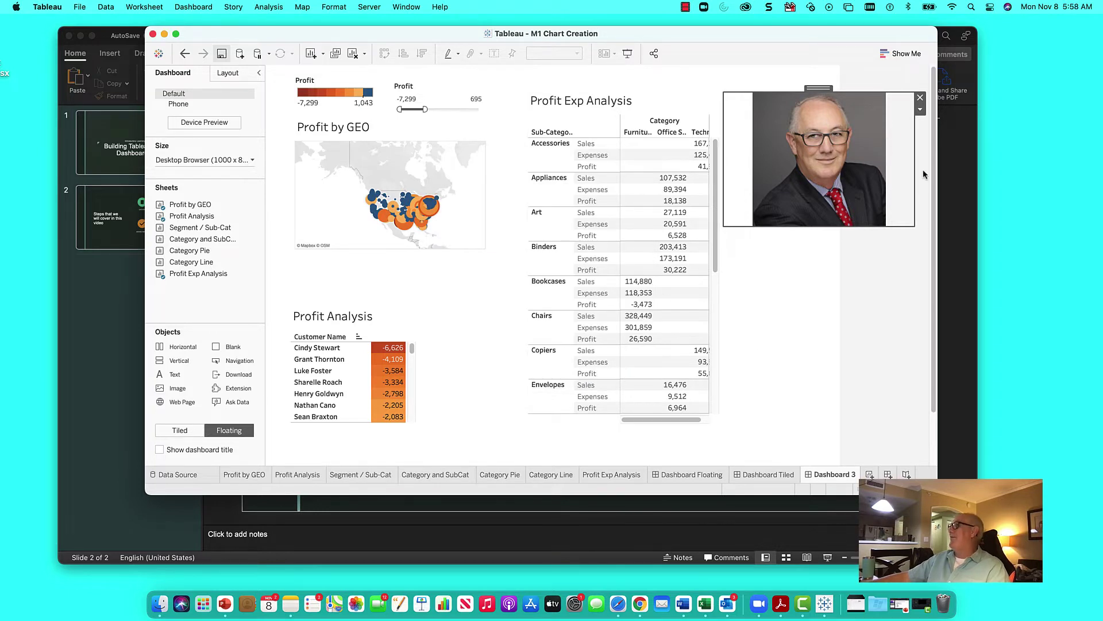
Narrow the photo's frame from its right edge so it sits beside the table.
left_click_drag(914, 177, 839, 180)
left_click(802, 282)
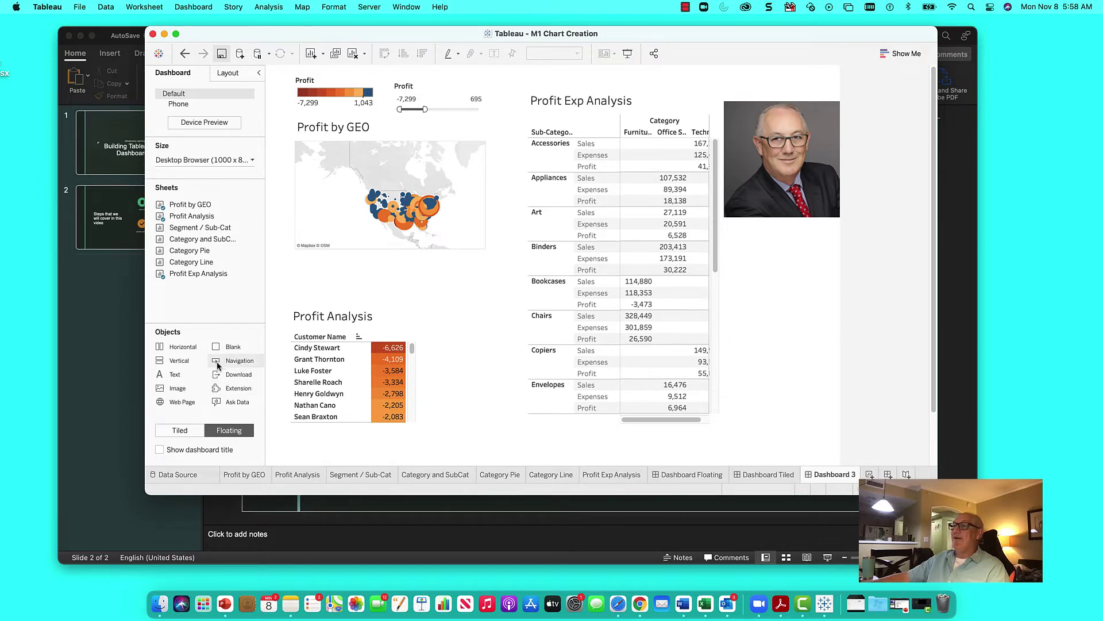
Place a Navigation button below the photo and set it to go to Dashboard Tiled.
left_click_drag(221, 361, 724, 228)
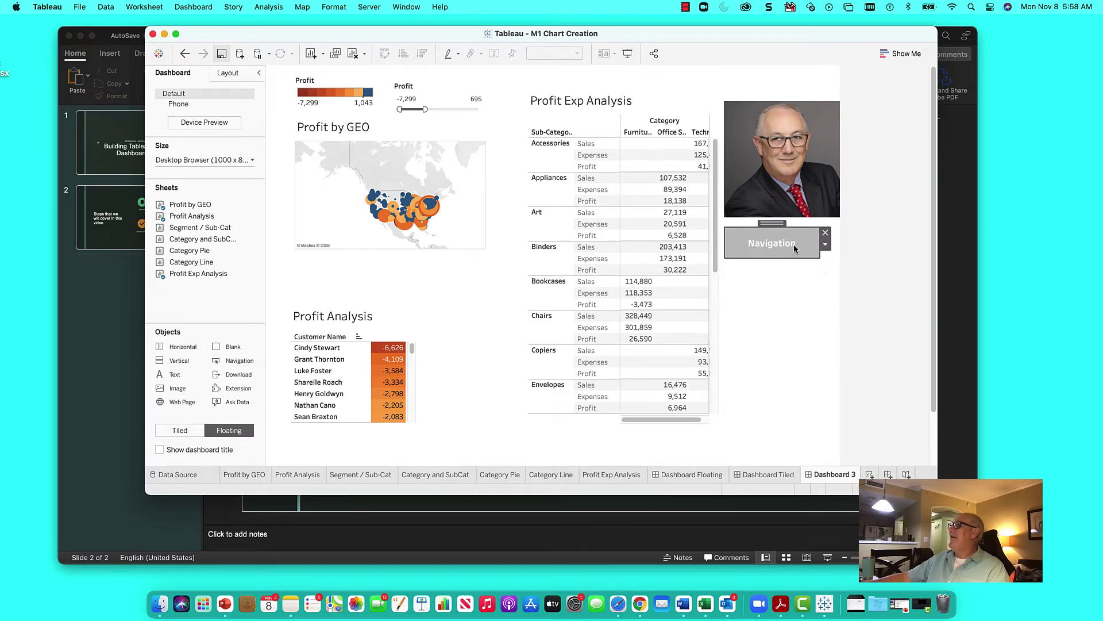
left_click(825, 247)
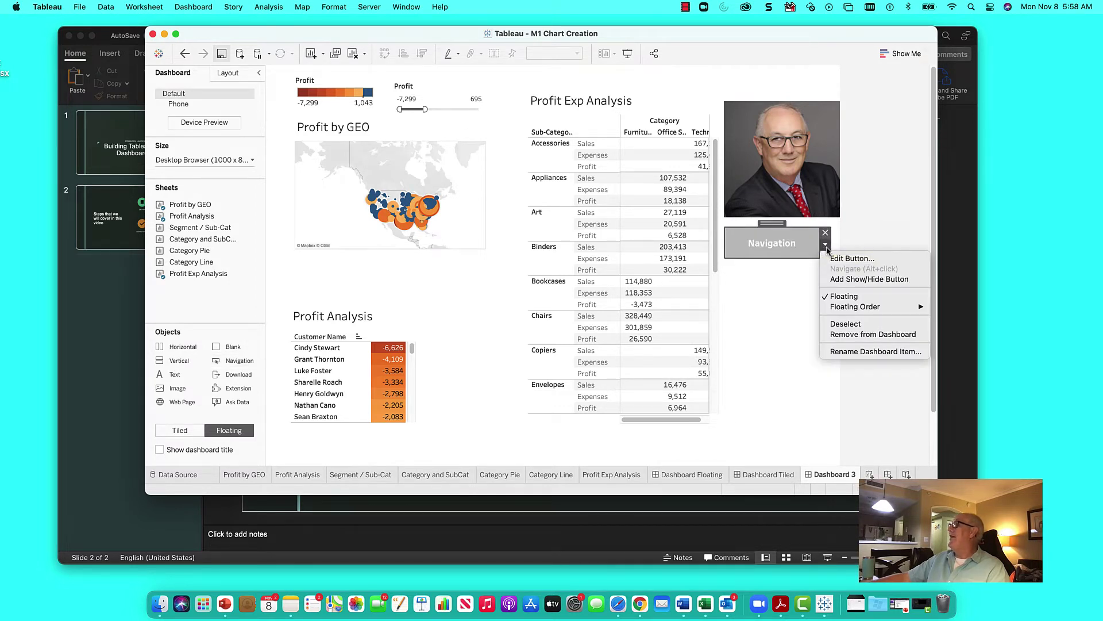
left_click(835, 259)
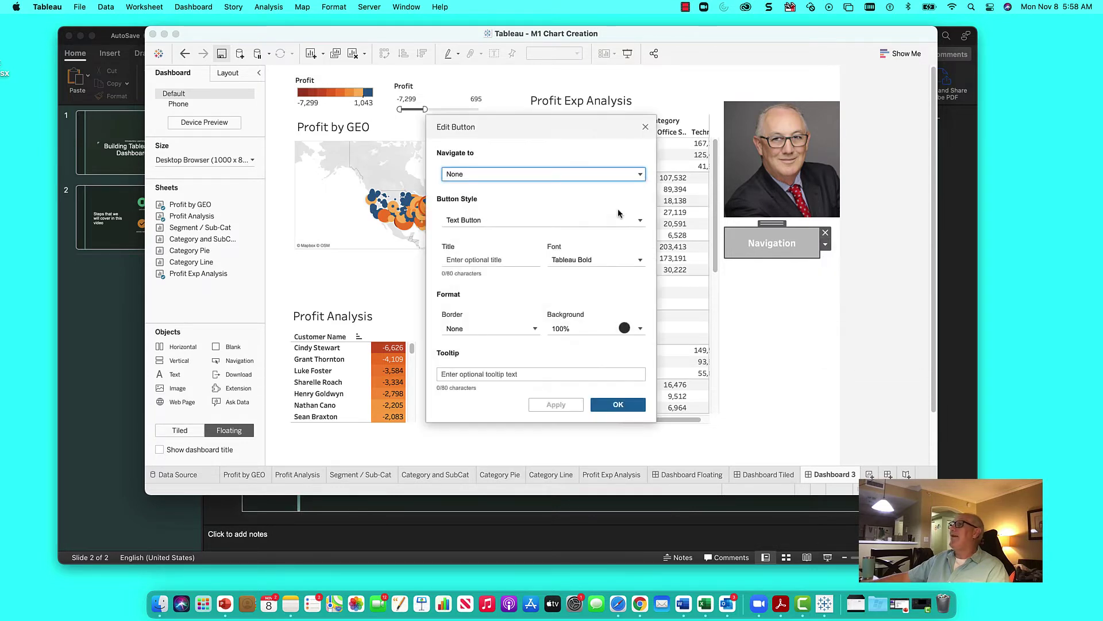
left_click(511, 176)
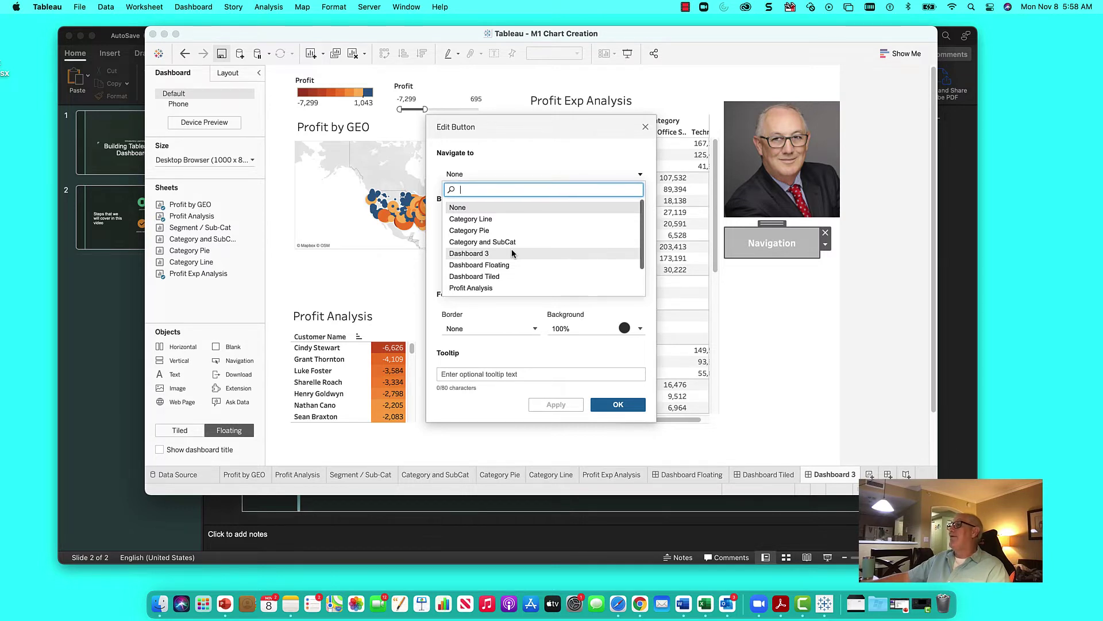
left_click(490, 277)
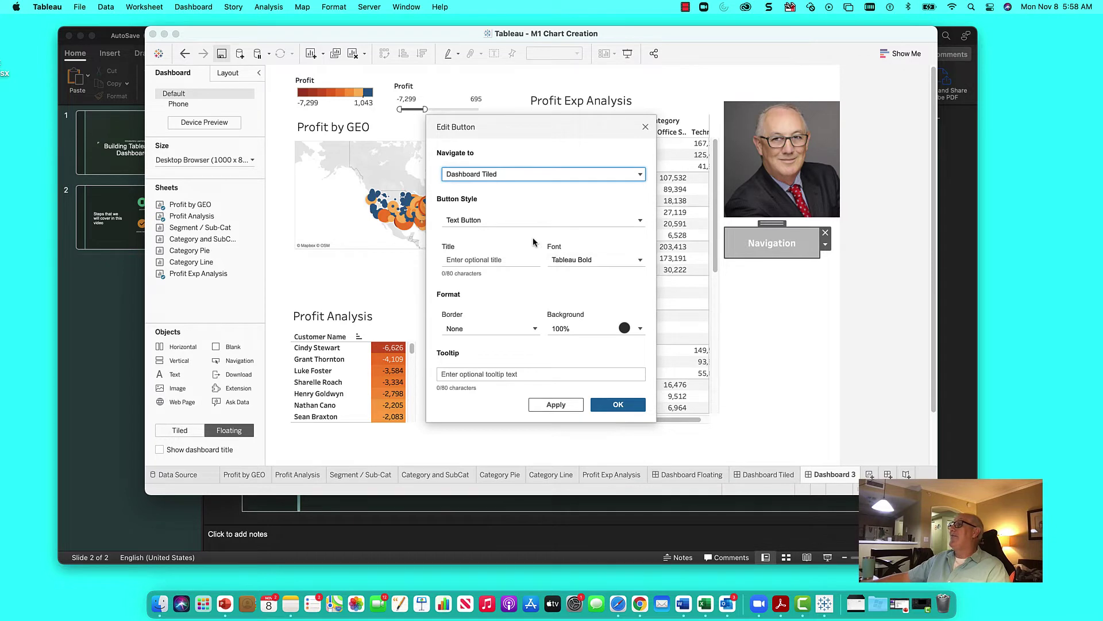
left_click(640, 221)
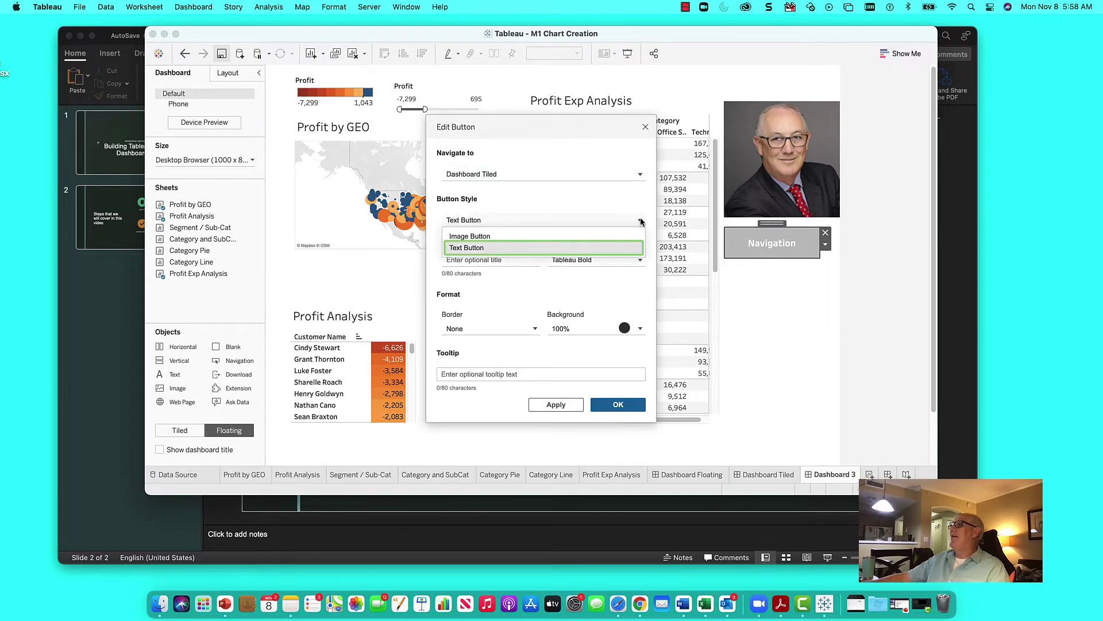
Make the navigation button an Image Button showing Dollar Sign.jpeg.
left_click(513, 236)
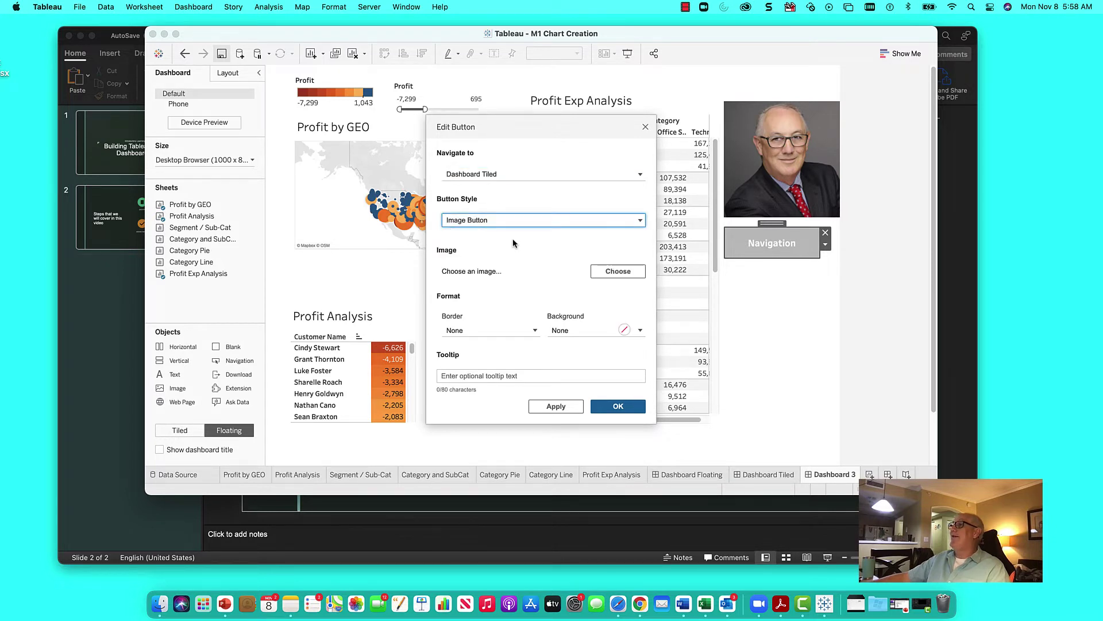
left_click(602, 273)
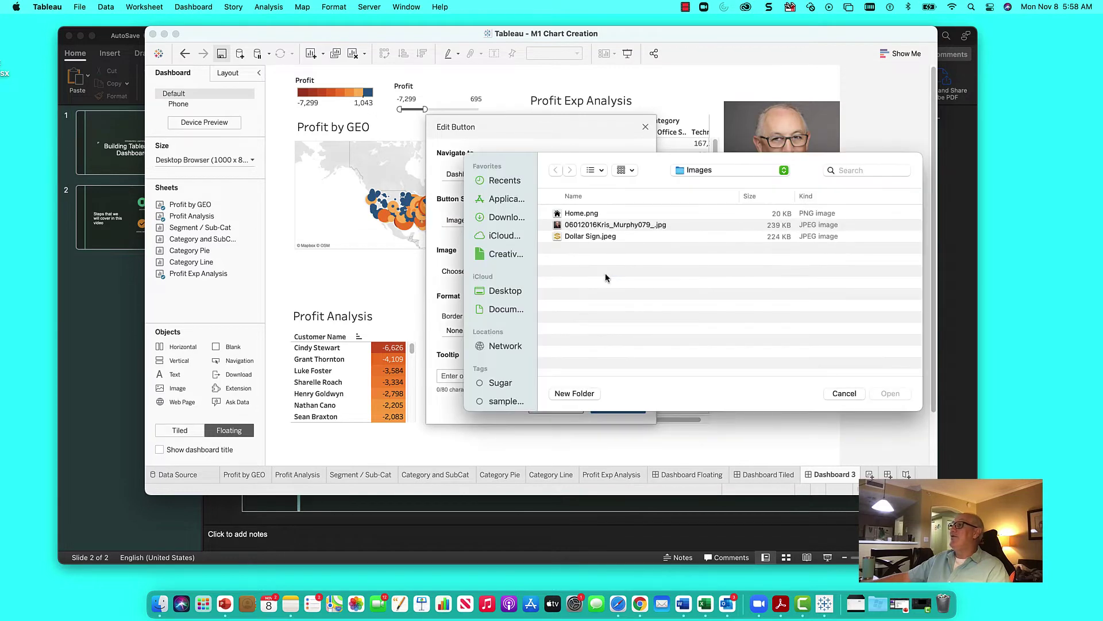
left_click(585, 241)
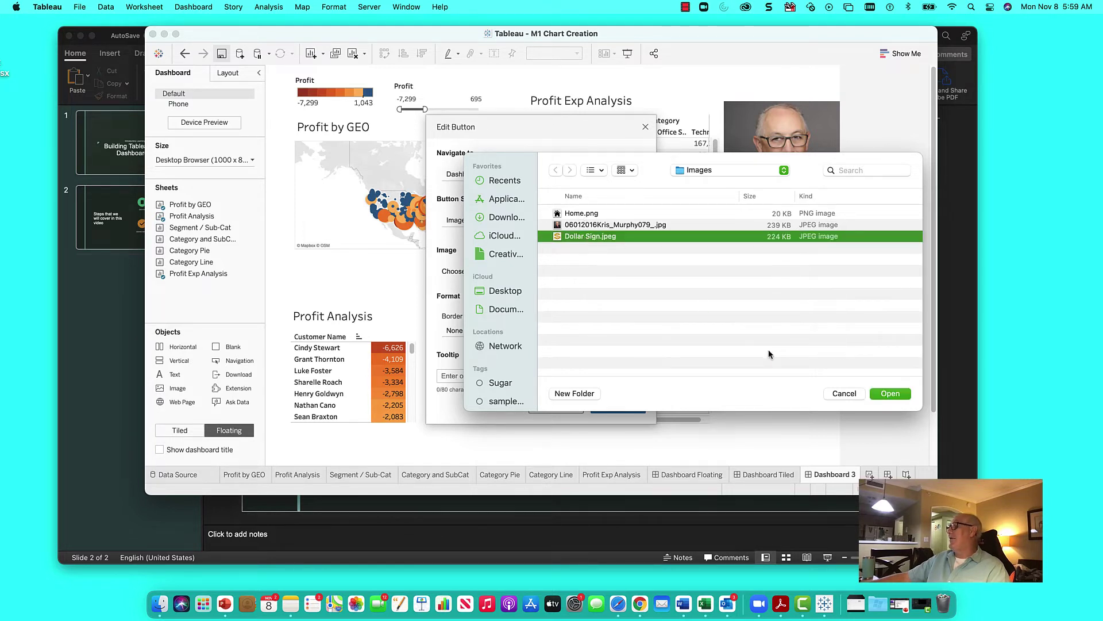
left_click(890, 393)
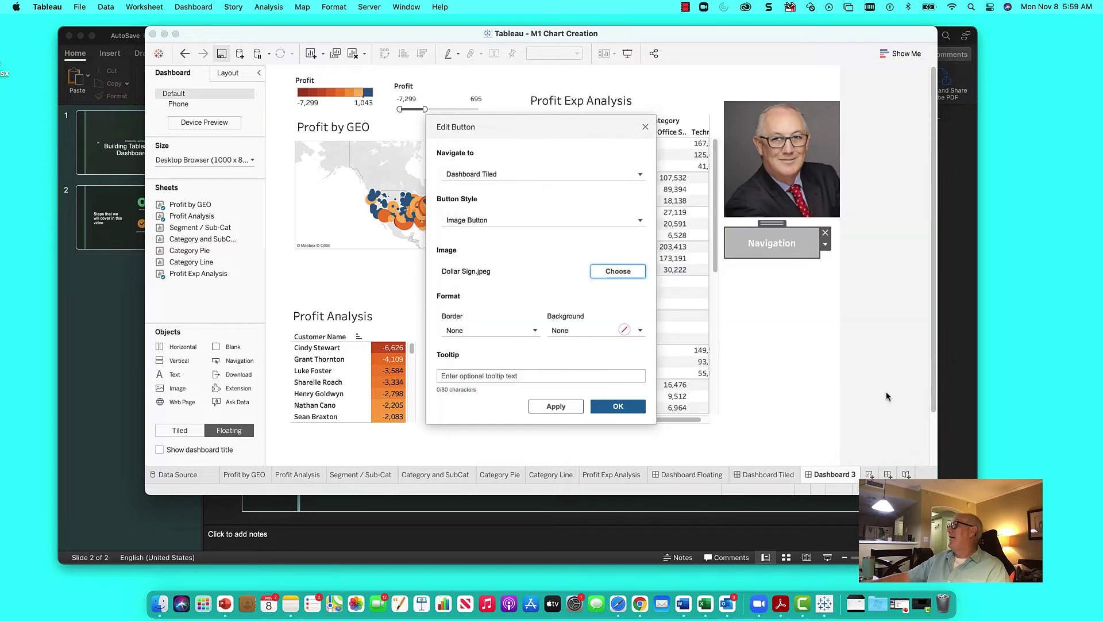
Give the button a green 100% background and apply the settings.
left_click(641, 332)
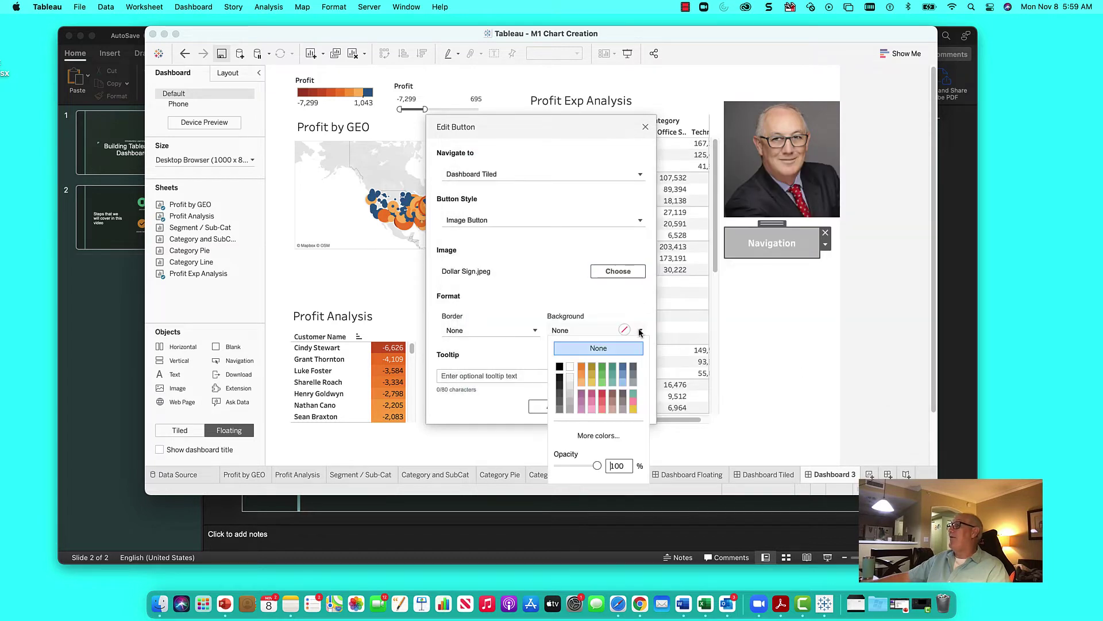
left_click(602, 368)
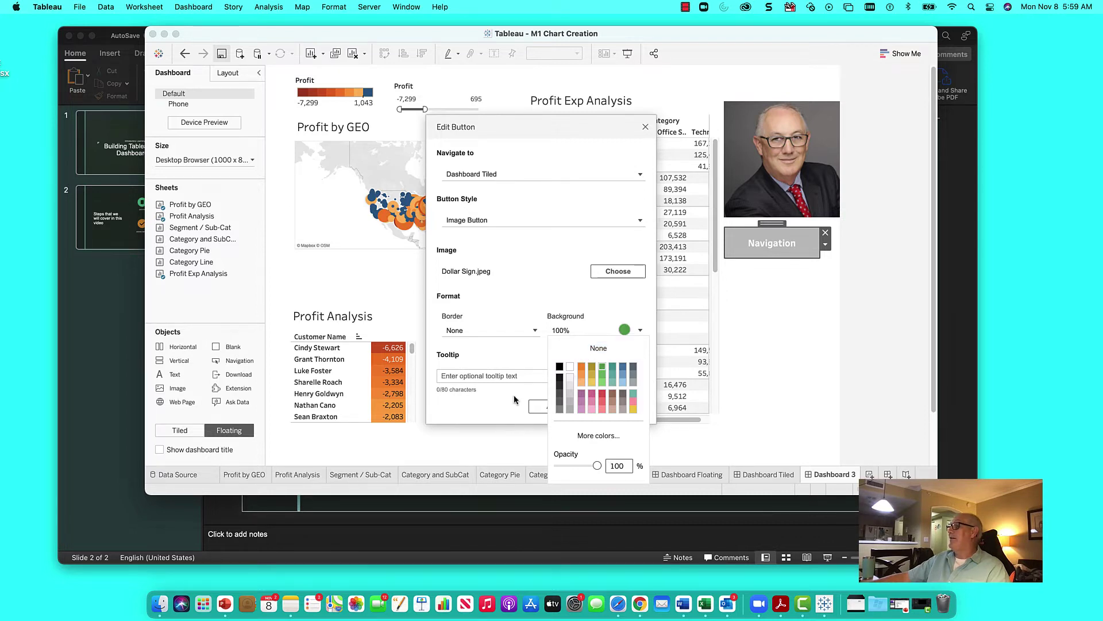
left_click(539, 295)
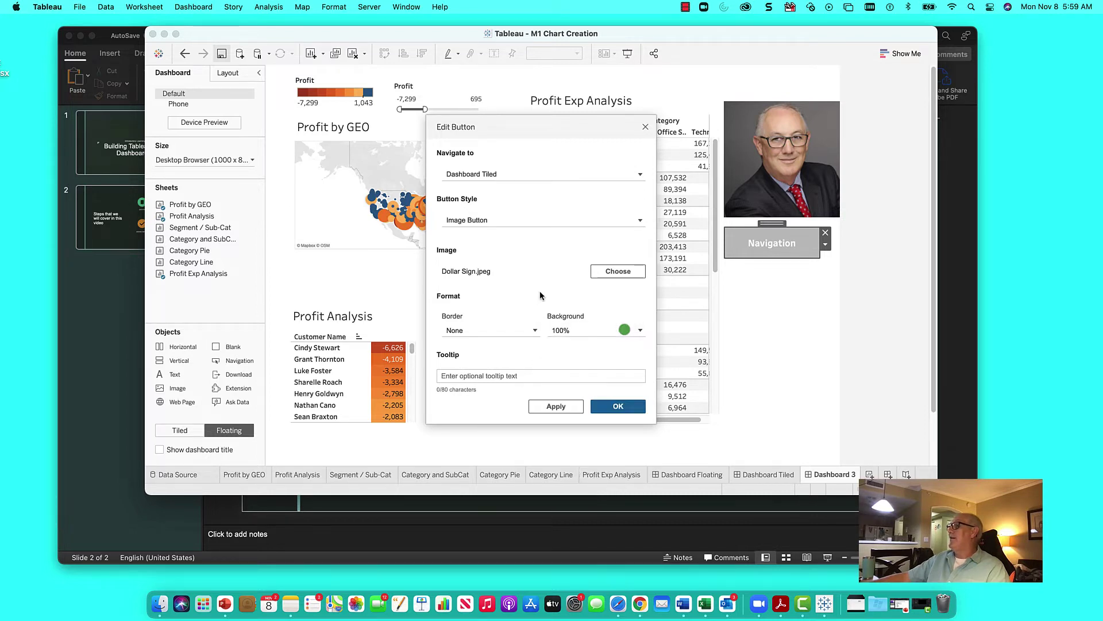
left_click(549, 402)
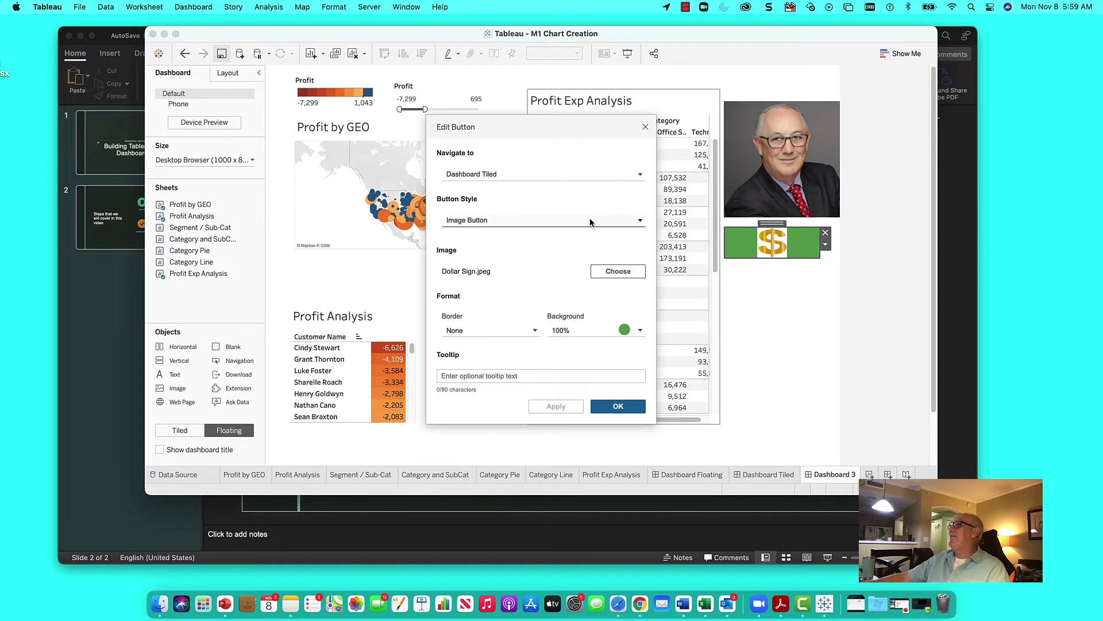
Point the dollar-sign button's Navigate to setting at Profit Analysis and confirm.
left_click(640, 174)
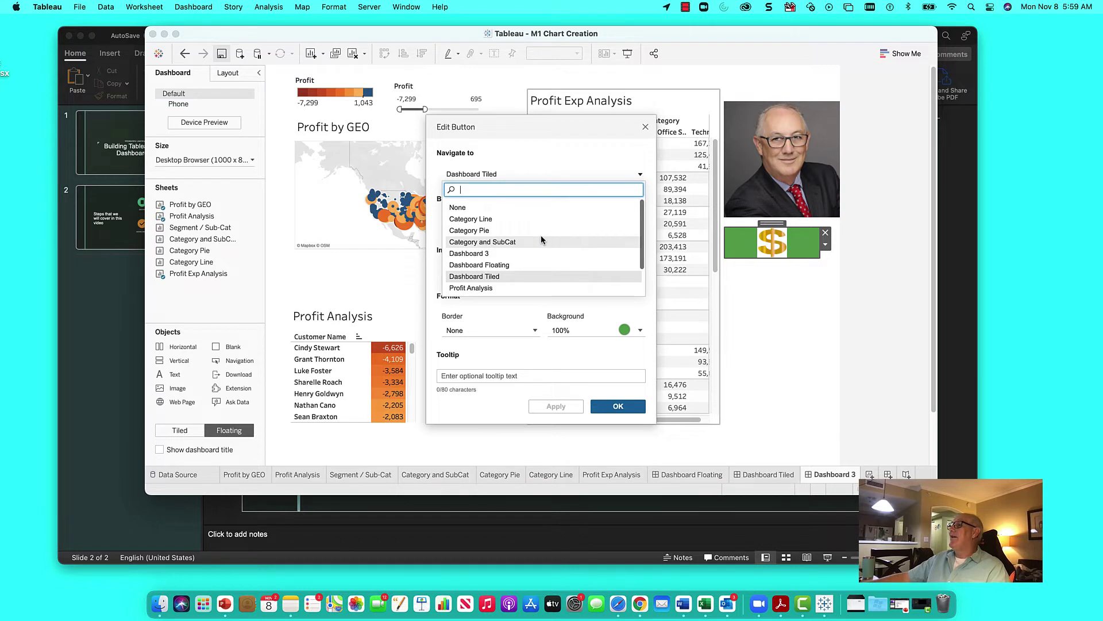
left_click(467, 288)
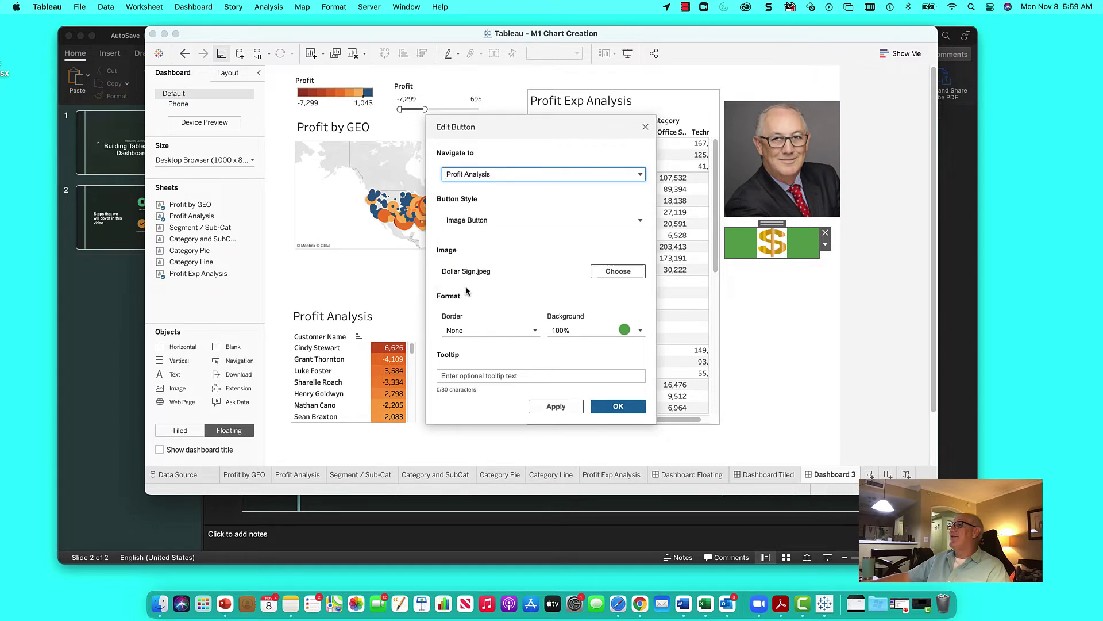
left_click(623, 407)
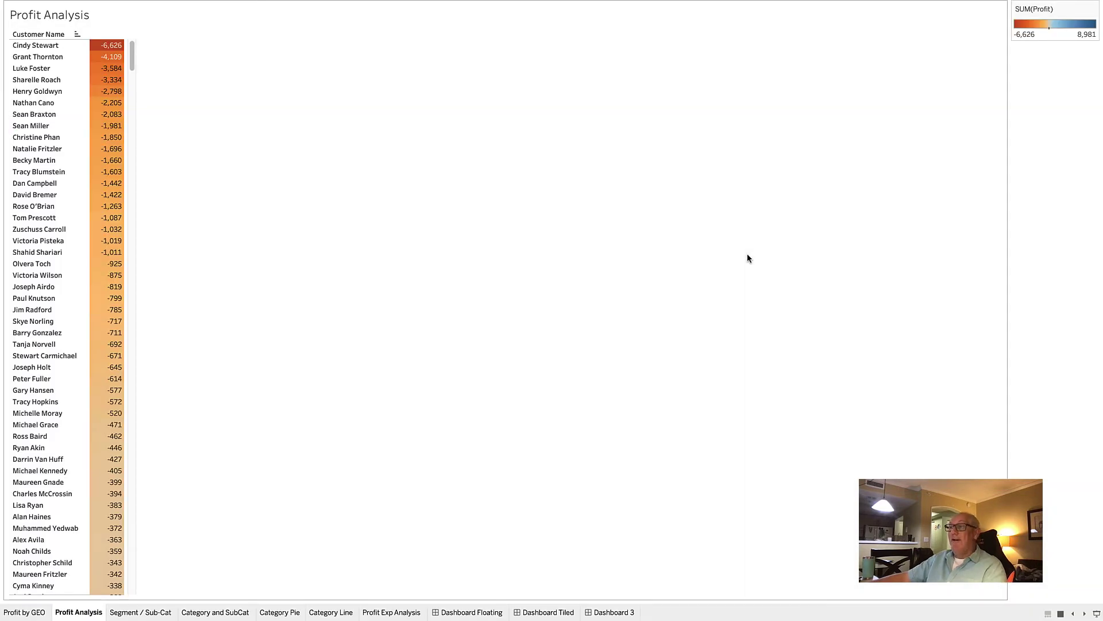
Exit presentation mode and return to Dashboard 3.
key("Escape")
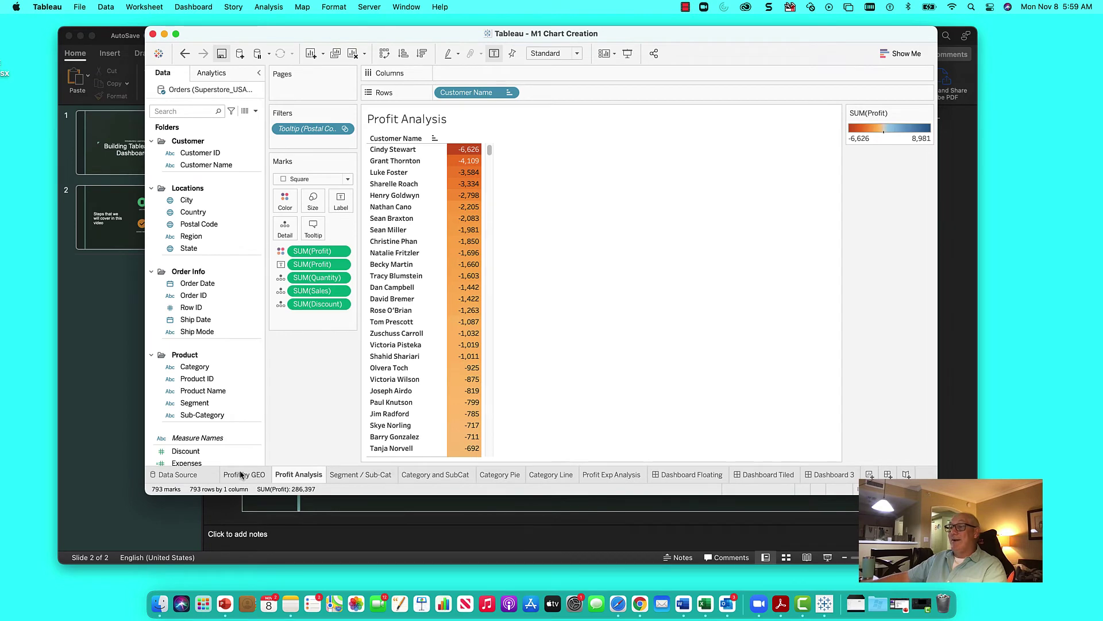
left_click(834, 474)
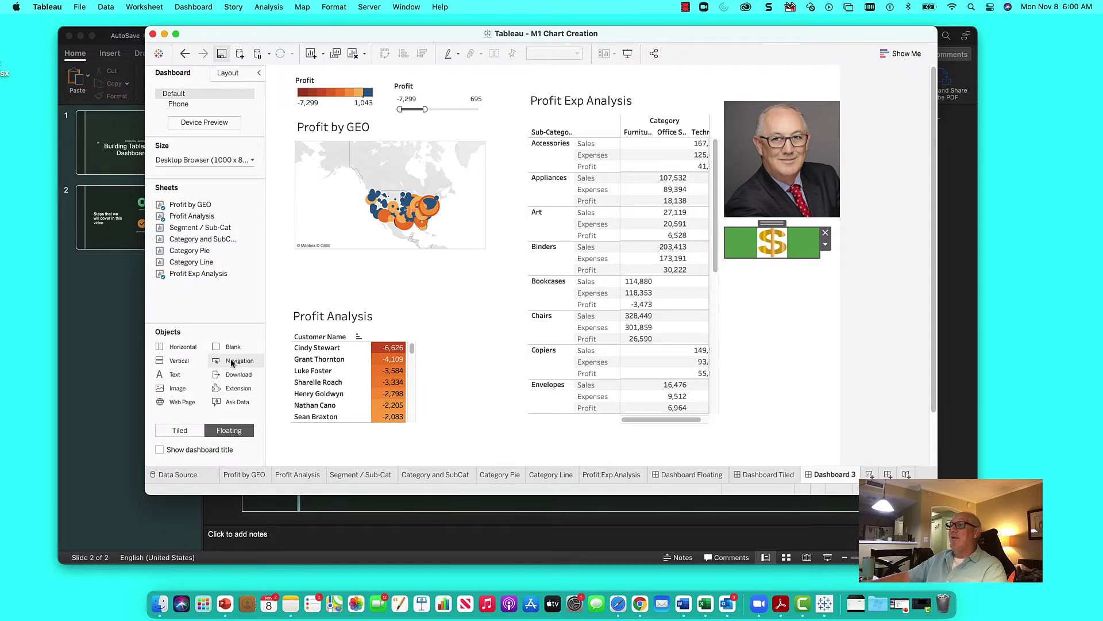
Add a Navigation object to Dashboard 3 that navigates to Dashboard Tiled.
left_click_drag(232, 367, 723, 270)
left_click(824, 289)
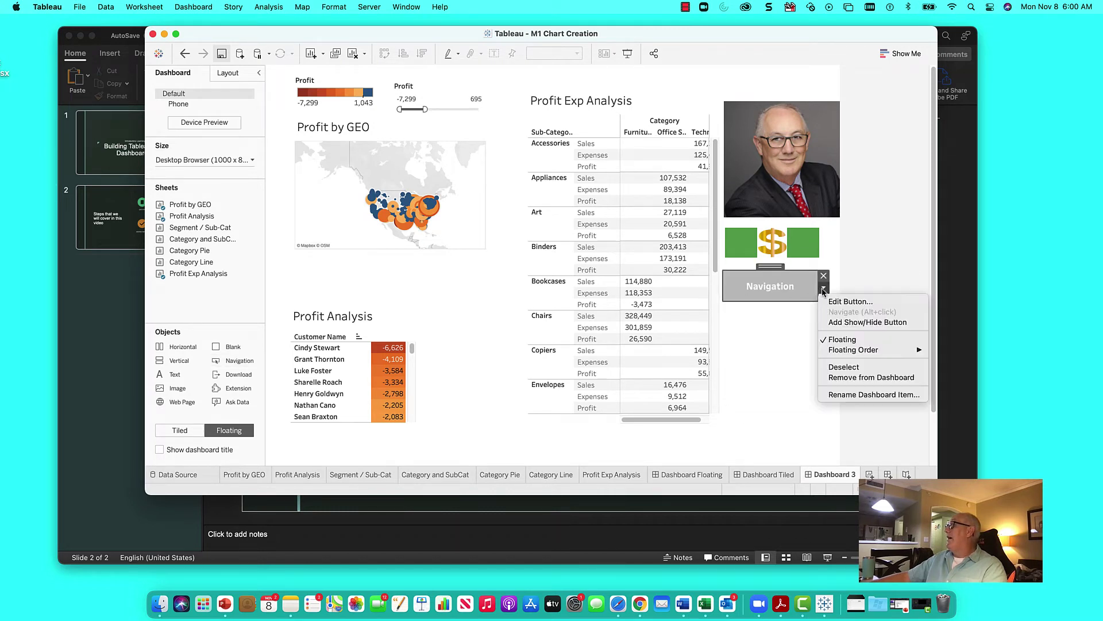
left_click(836, 301)
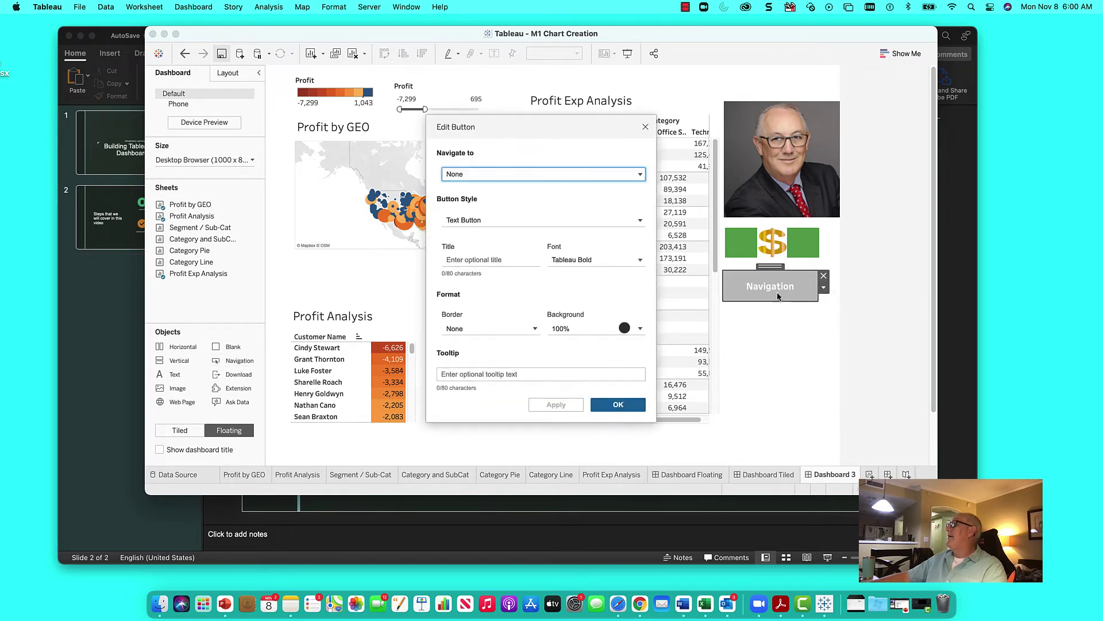
left_click(511, 173)
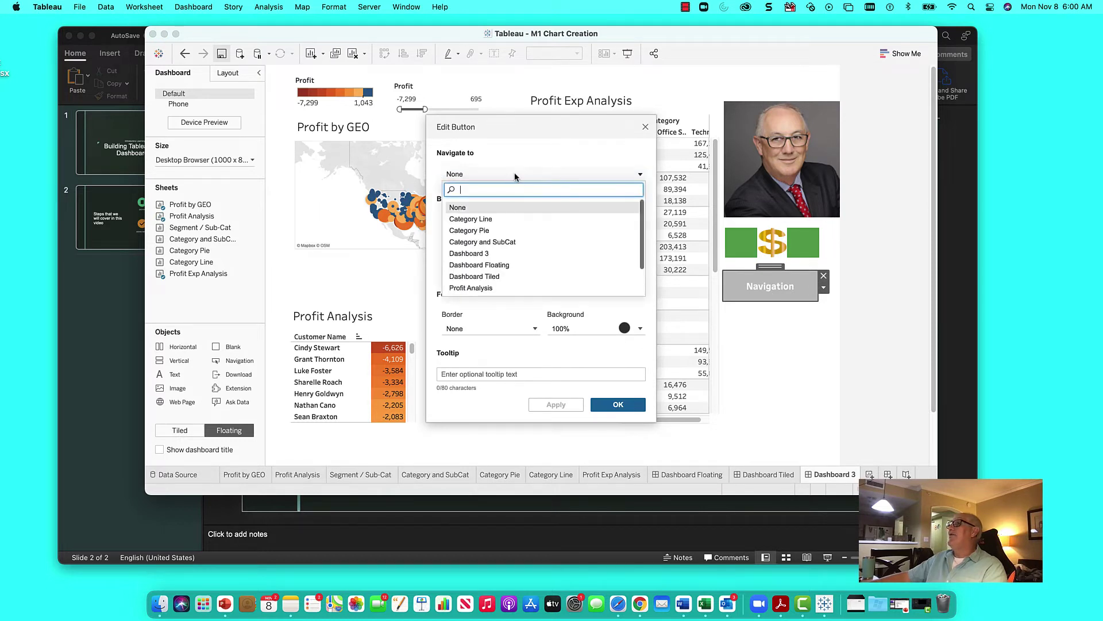
left_click(493, 275)
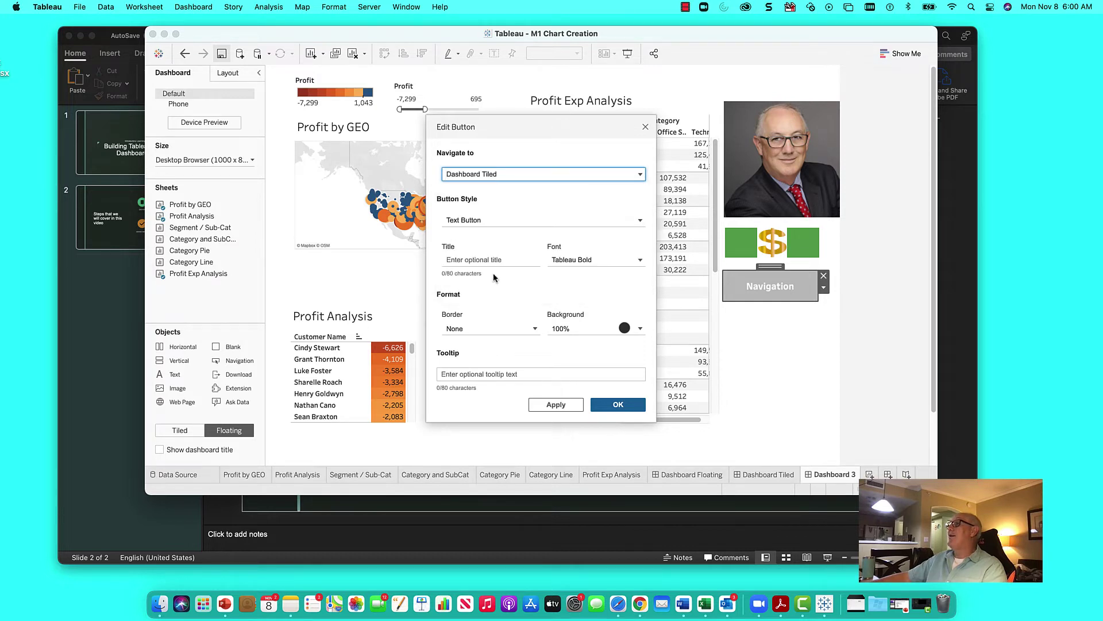
Switch the new button's style between Image Button and Text Button.
left_click(640, 221)
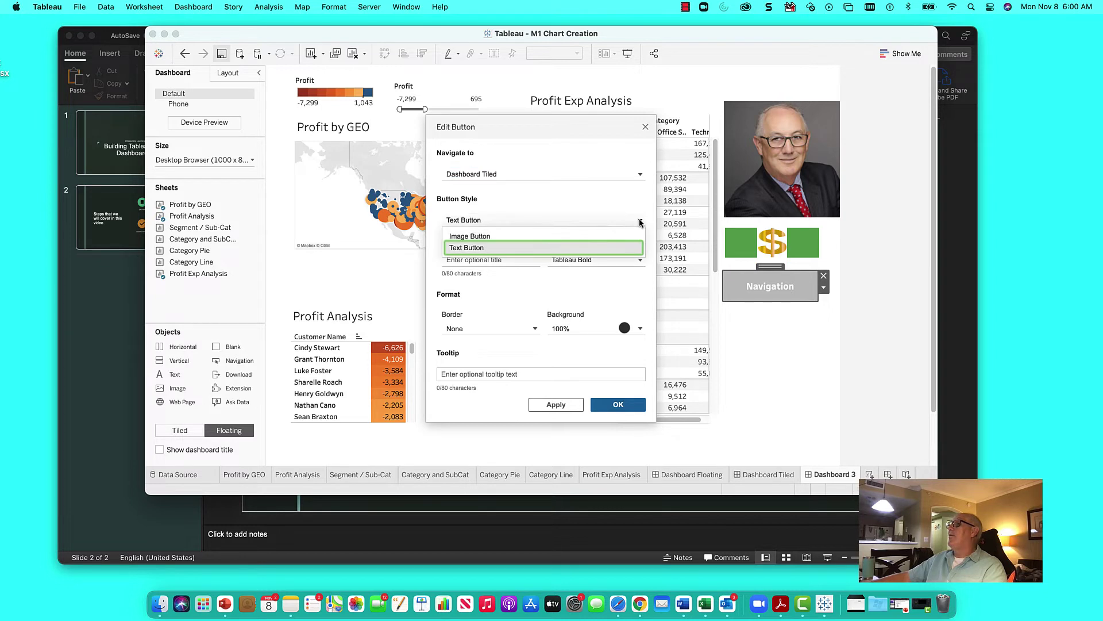
left_click(495, 236)
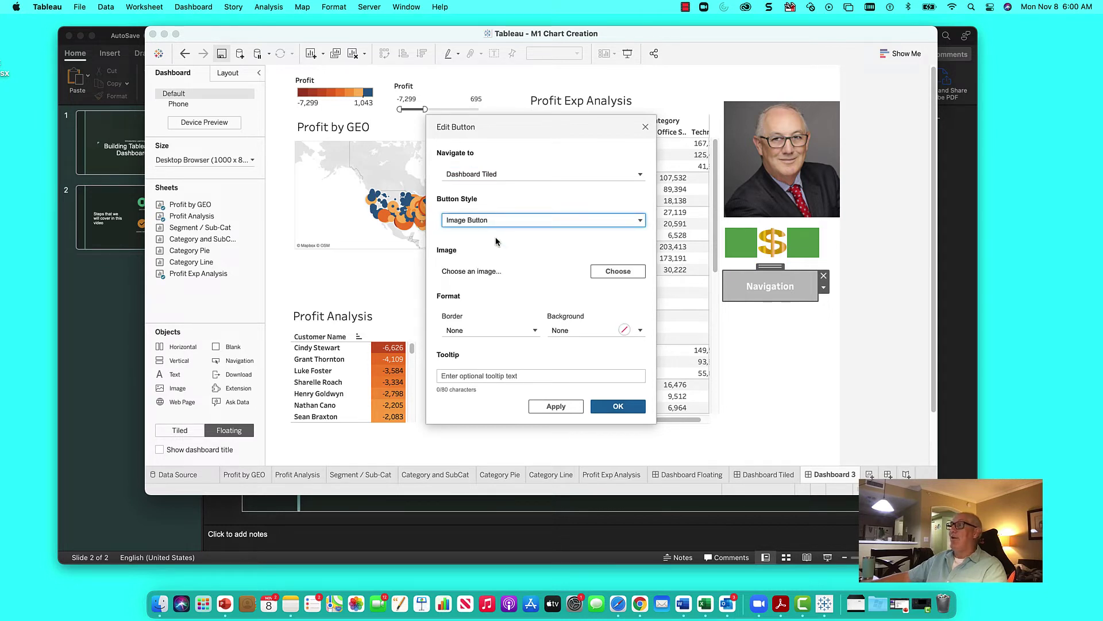
left_click(499, 223)
left_click(495, 240)
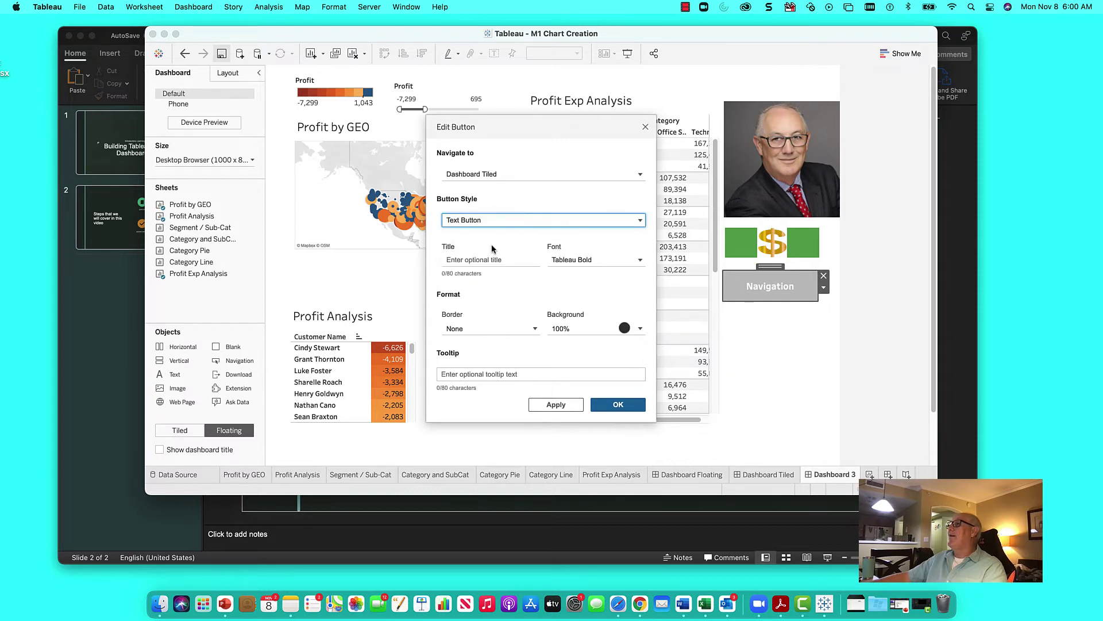
left_click(488, 257)
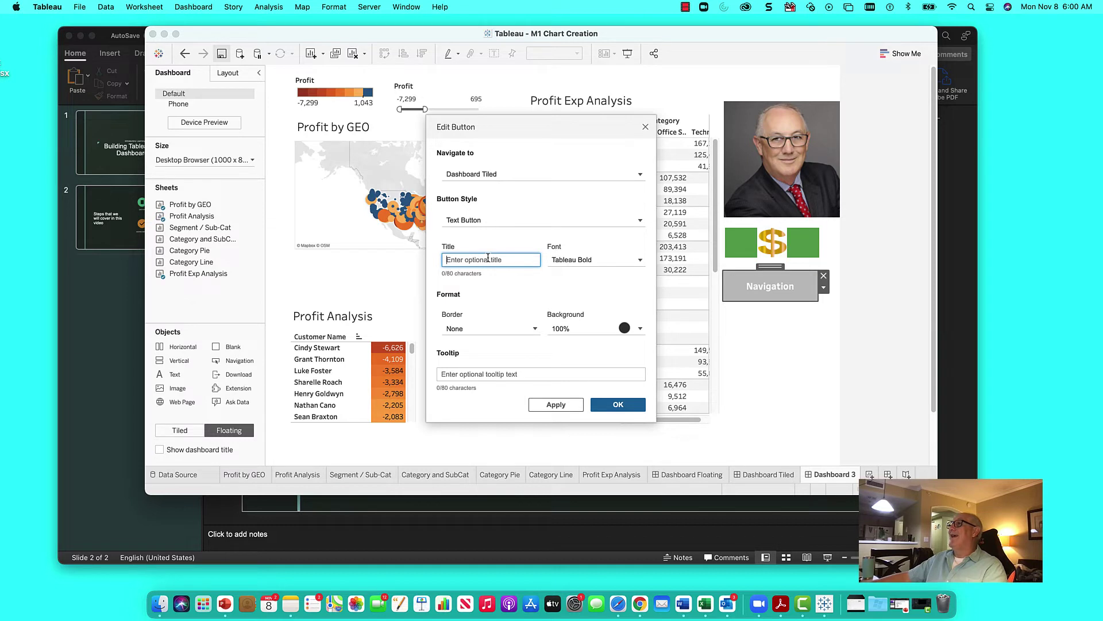
left_click(519, 226)
Make it an image button showing Home.png and apply it.
left_click(514, 234)
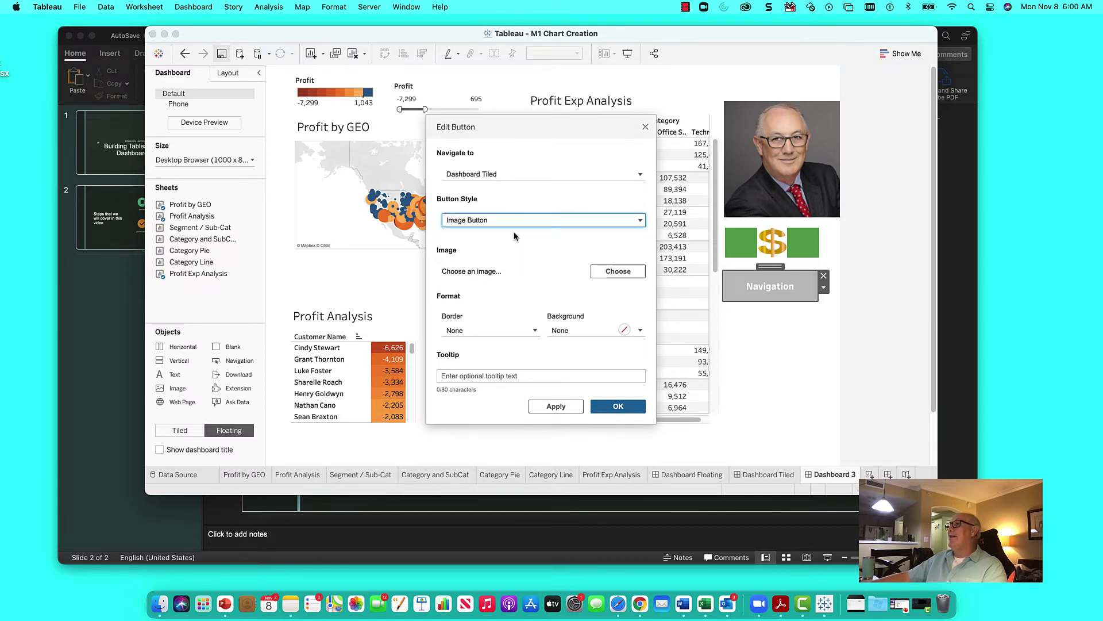
left_click(618, 272)
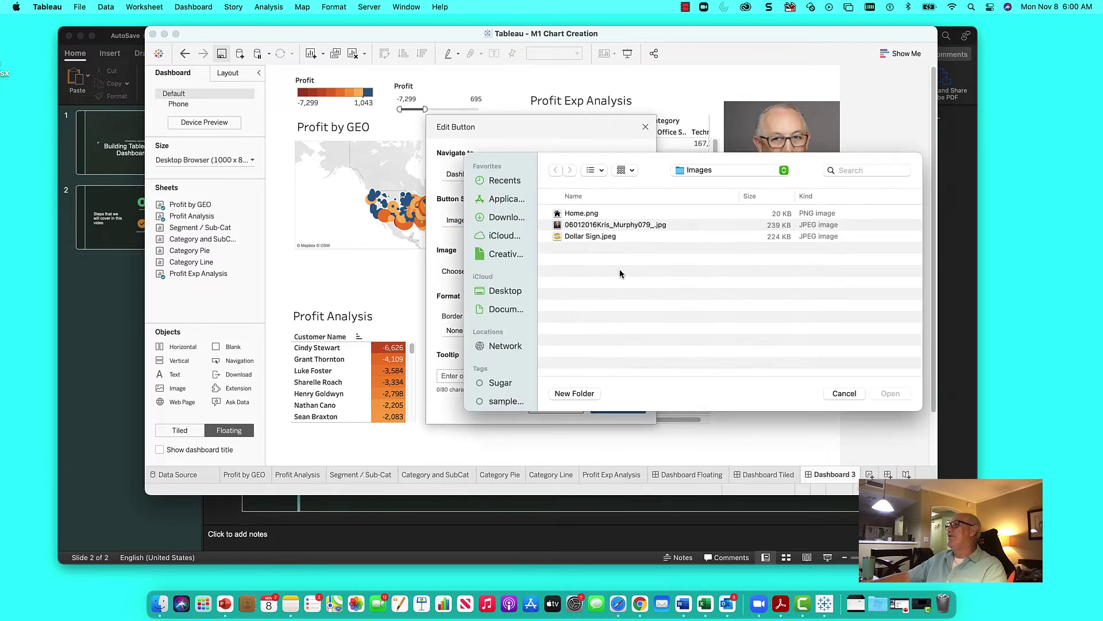
left_click(575, 214)
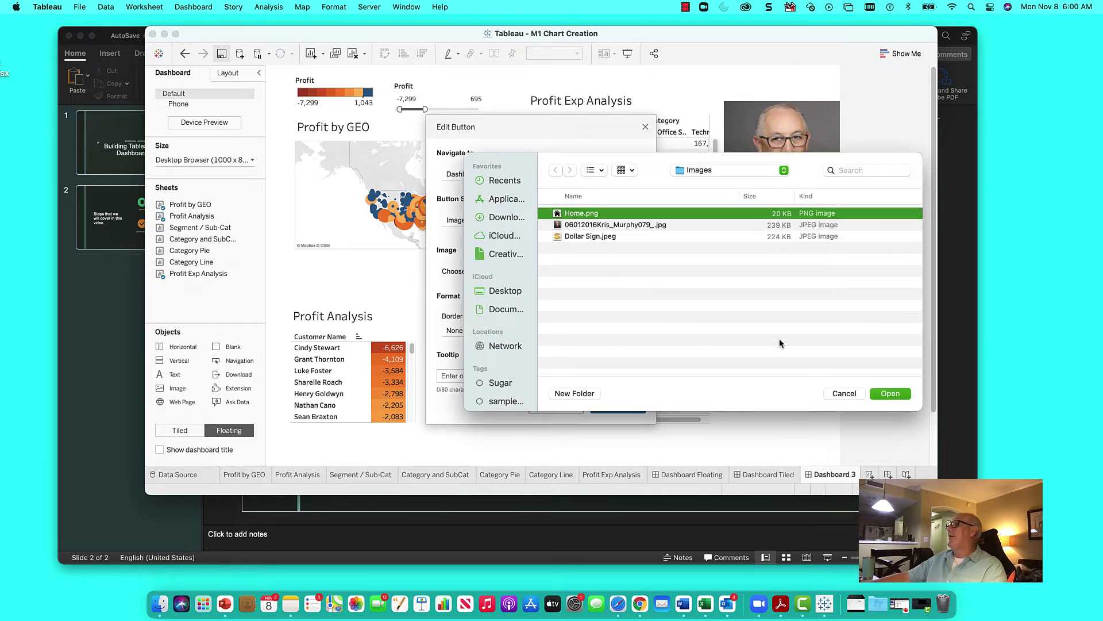
left_click(898, 394)
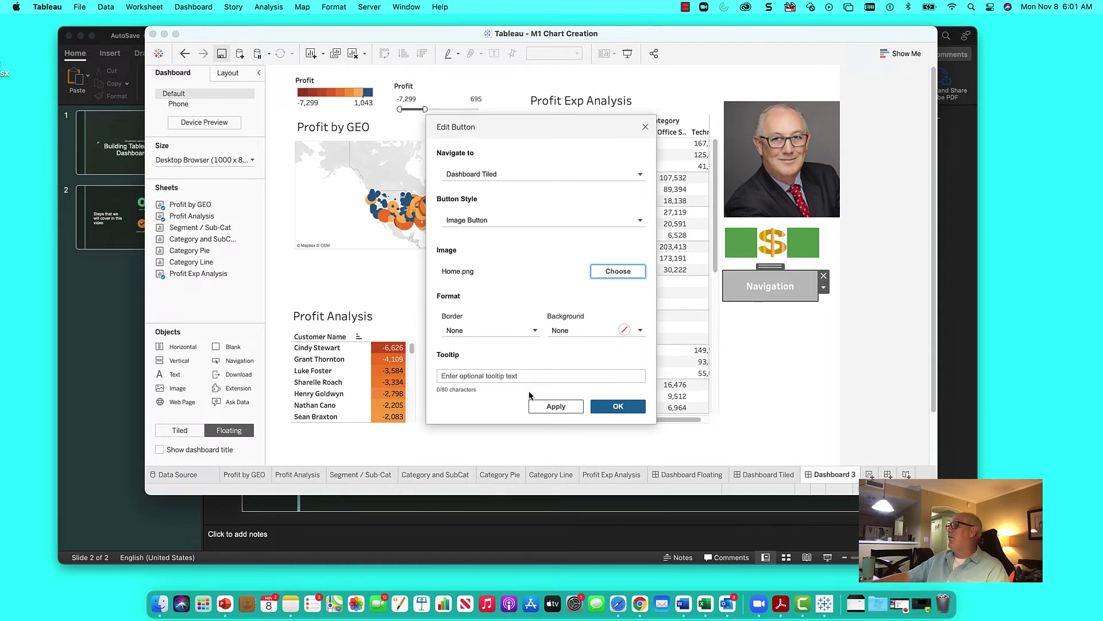
left_click(545, 407)
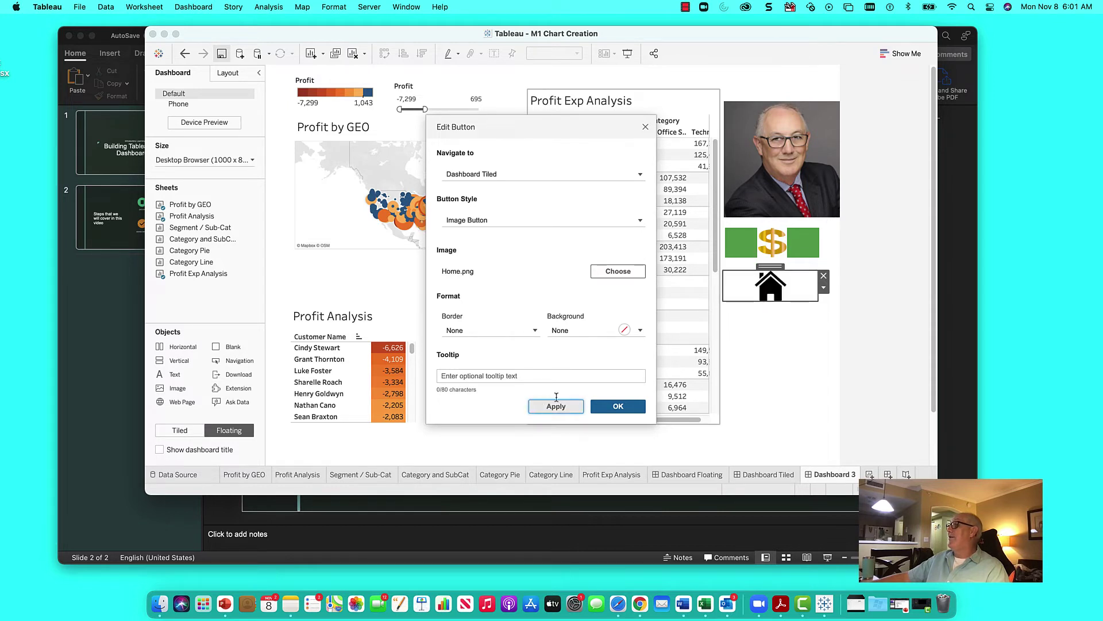
Give the button a blue background, apply, and confirm the button settings.
left_click(640, 331)
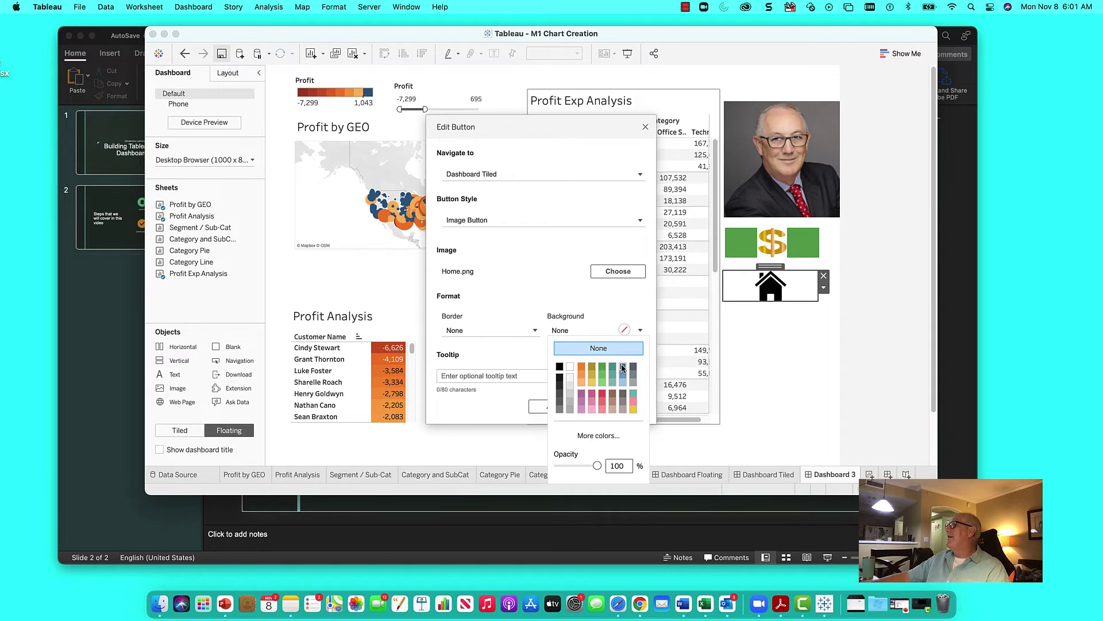
left_click(623, 368)
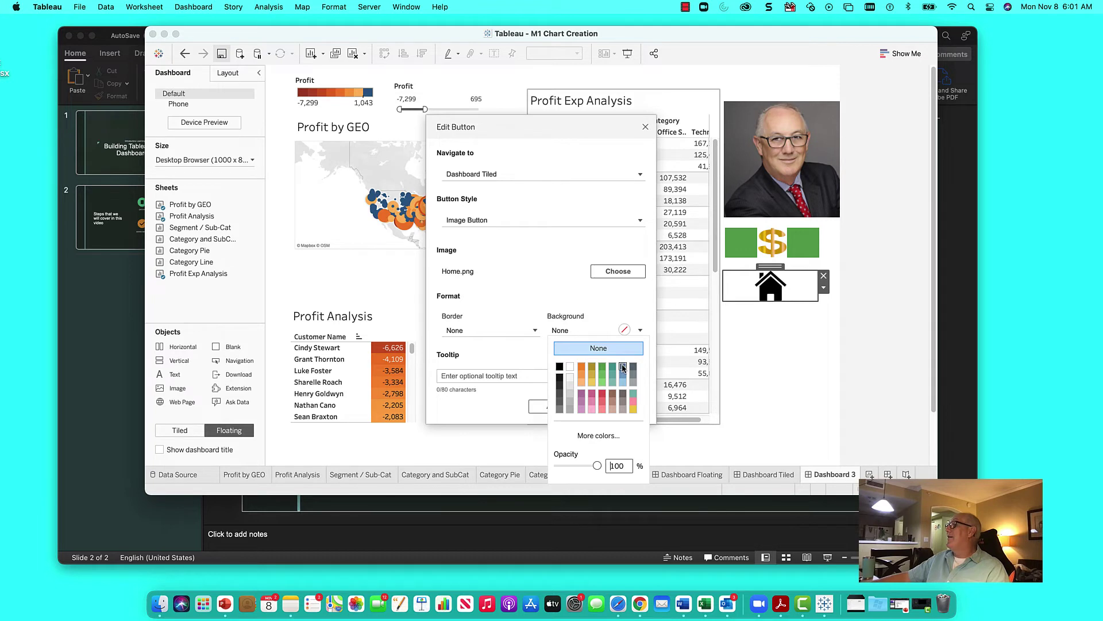
left_click(493, 407)
left_click(551, 407)
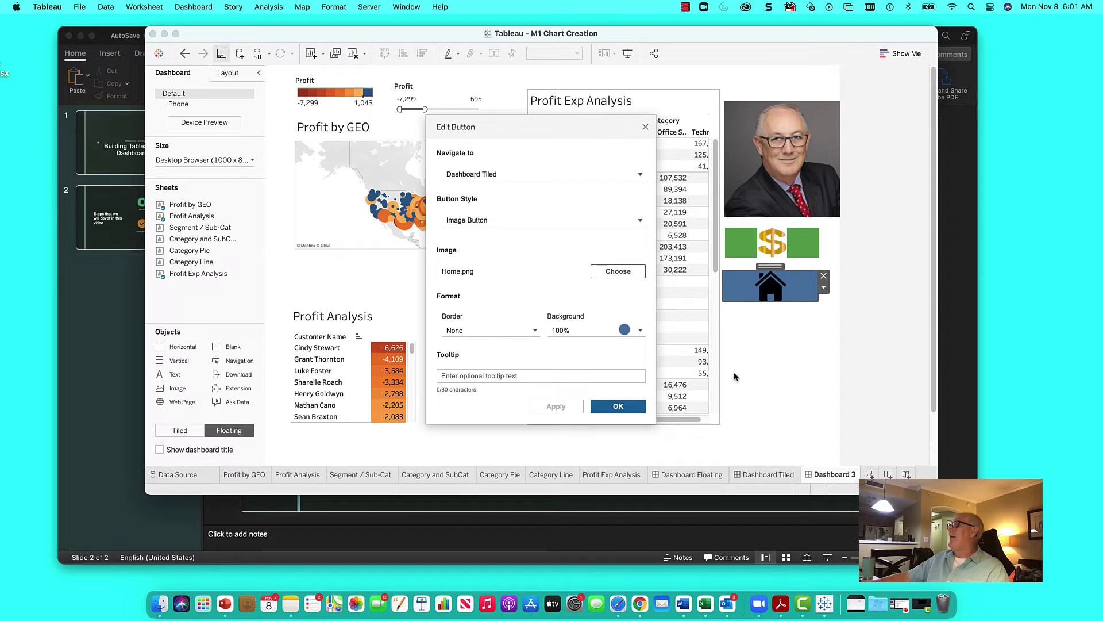
left_click(618, 406)
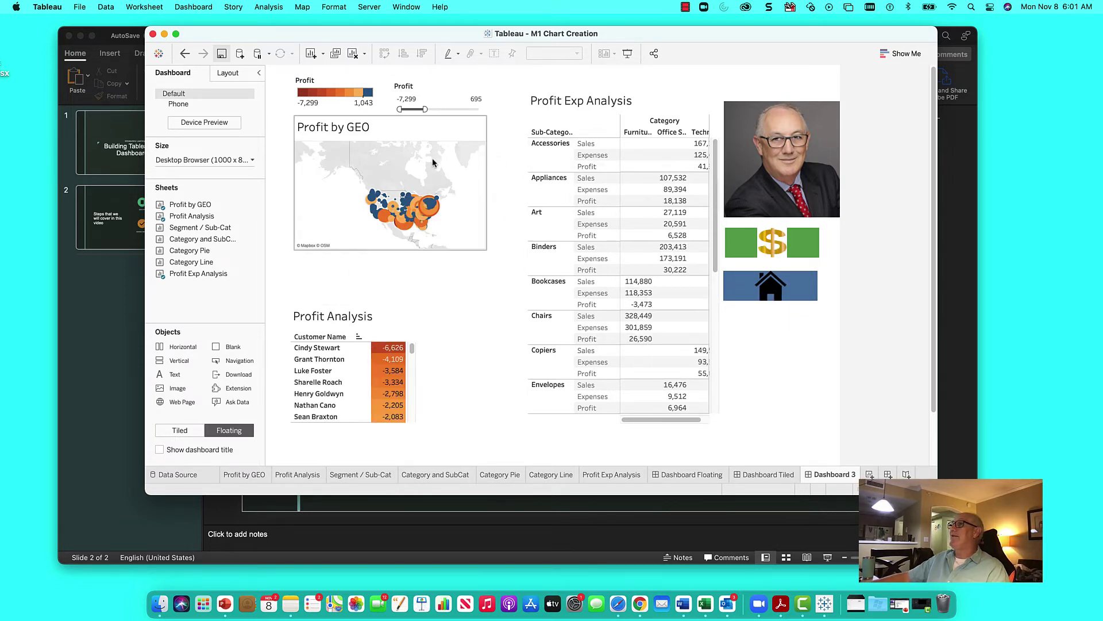
Rename the Dashboard 3 tab to 'Profit Dashboard'.
mouse_move(389, 211)
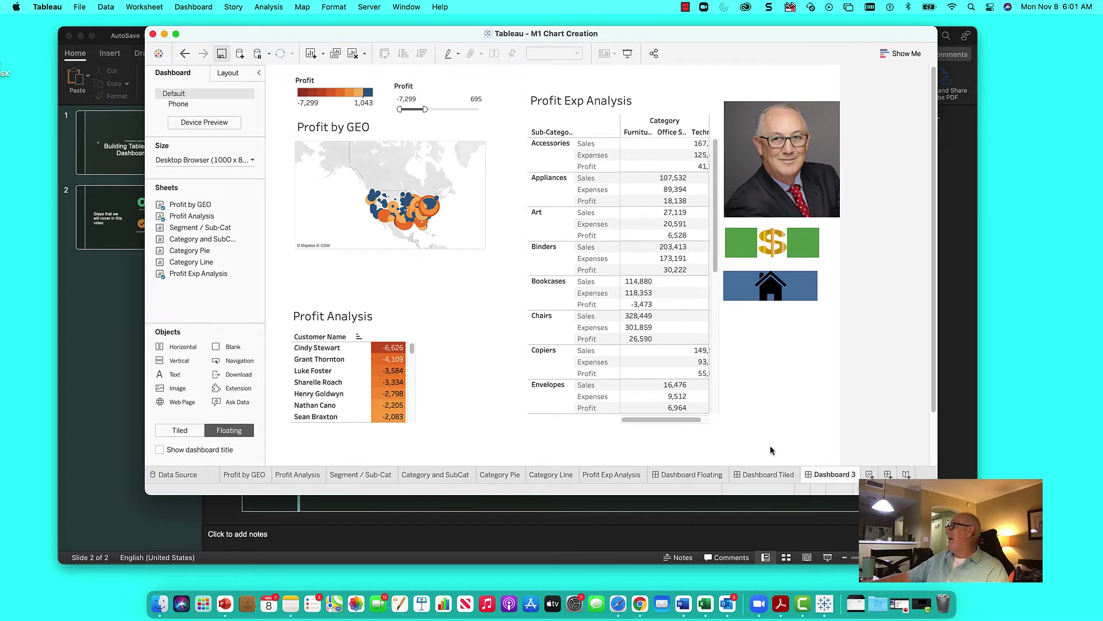
left_click(832, 475)
left_click(856, 476)
key("BackSpace")
key("Return")
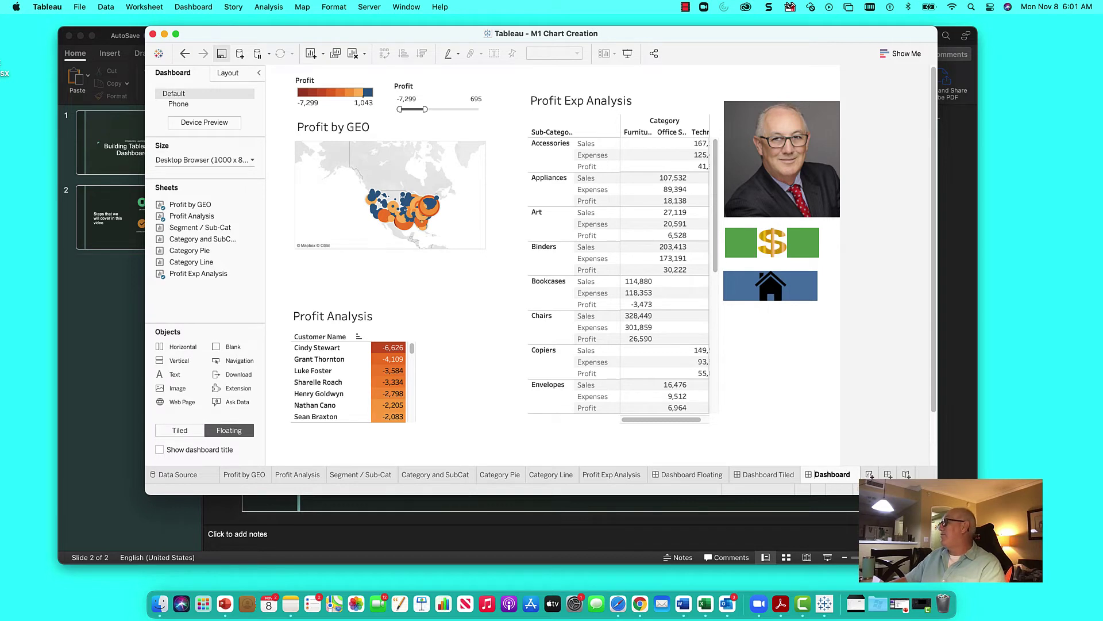
type("Profit")
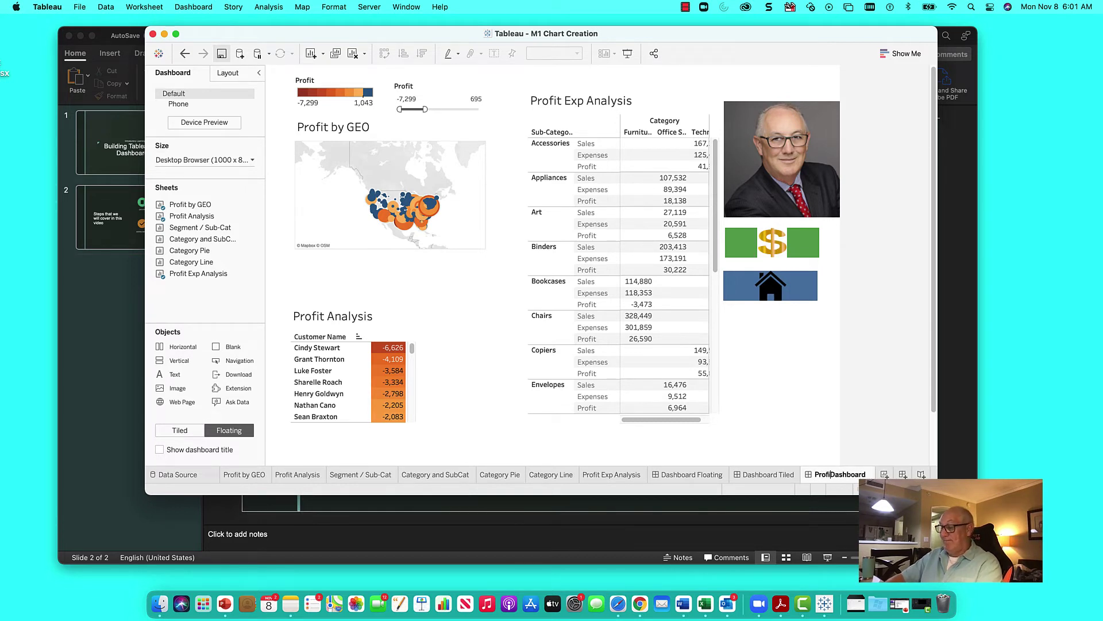
key("Return")
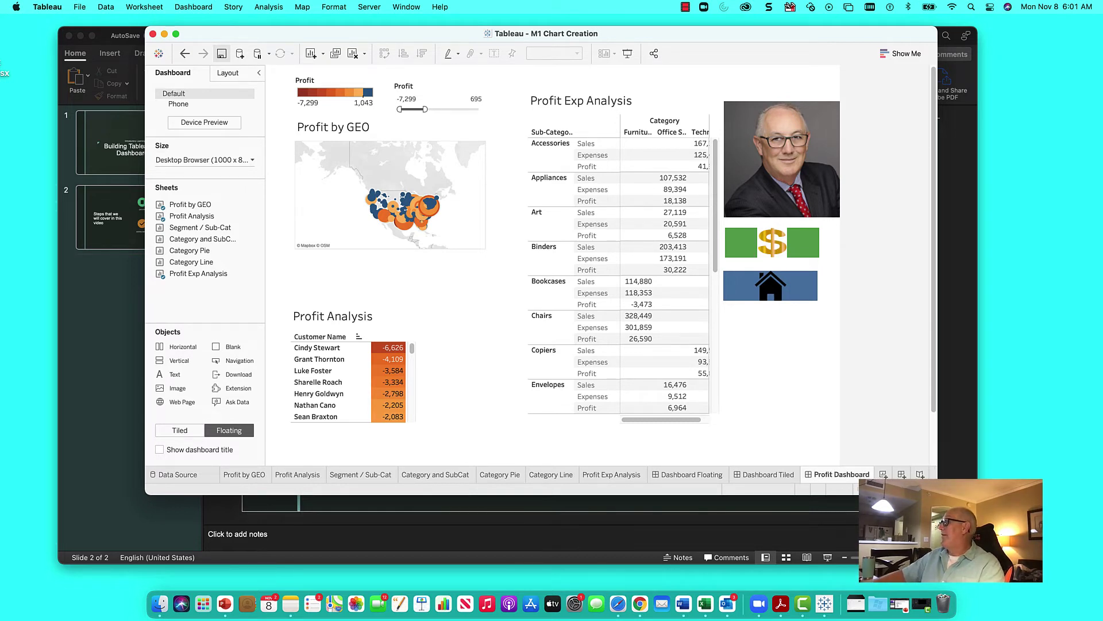
Create Dashboard 4 in Tiled mode and fill it with the Profit by GEO map.
left_click(902, 474)
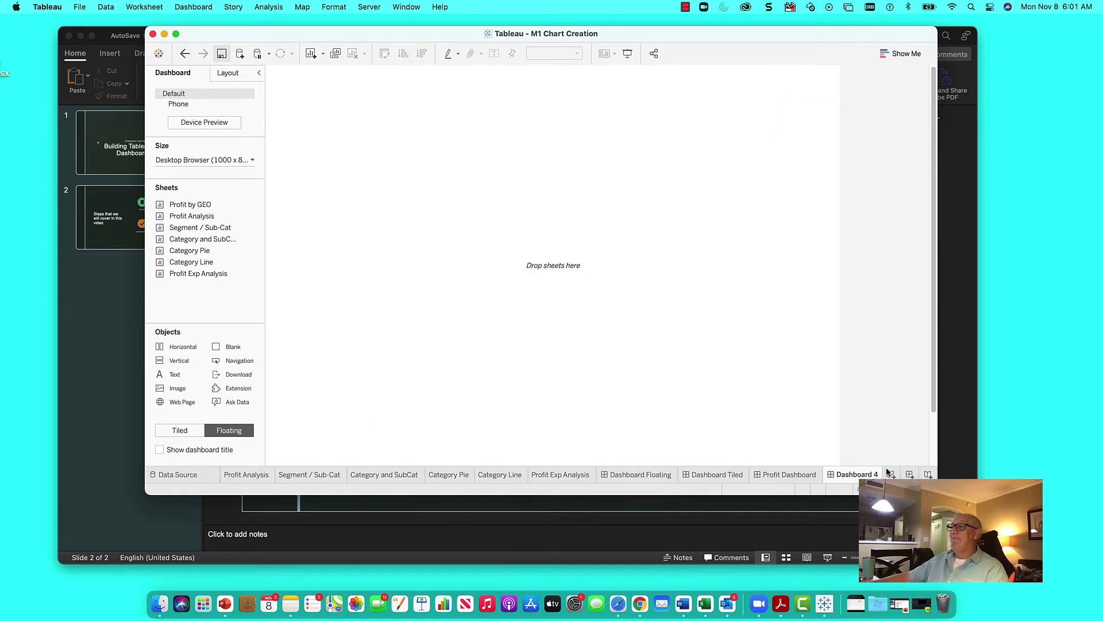
left_click(183, 431)
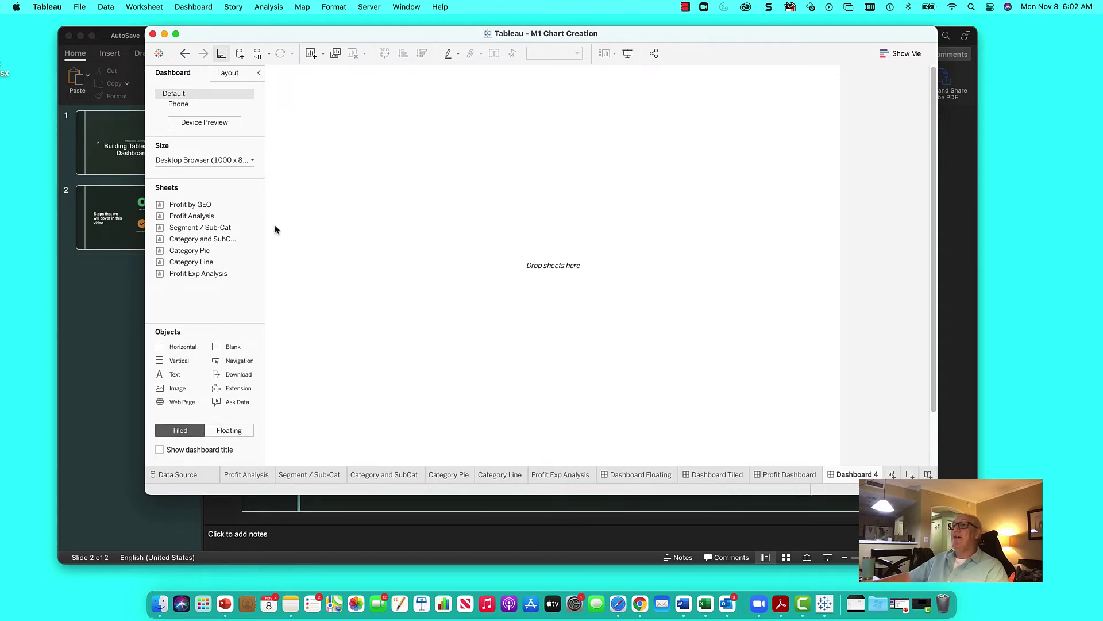
left_click_drag(187, 206, 350, 123)
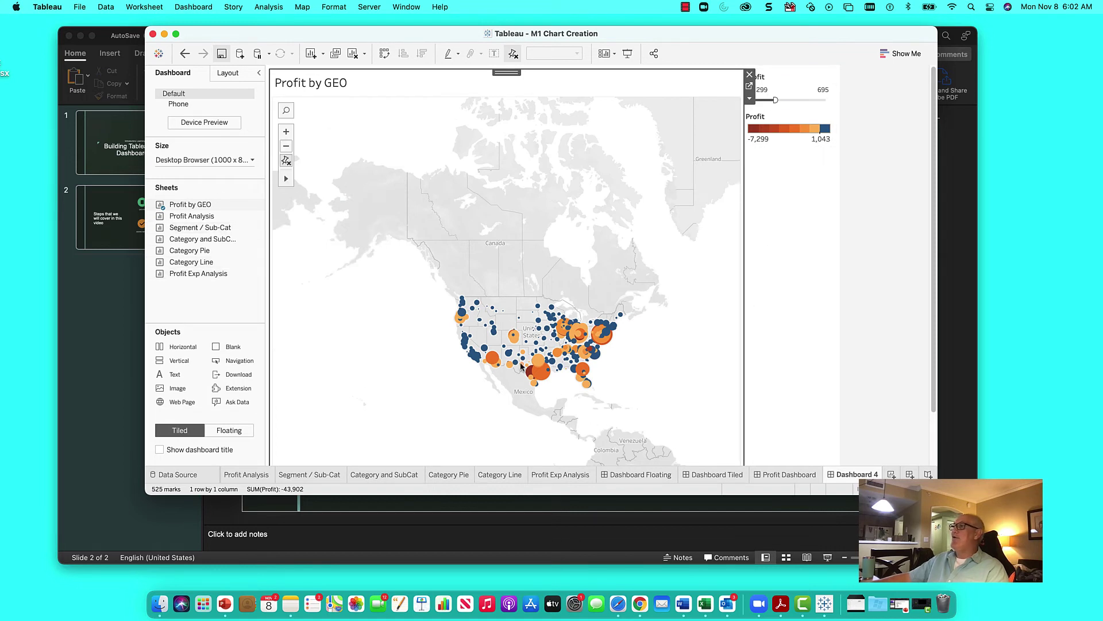
mouse_move(474, 302)
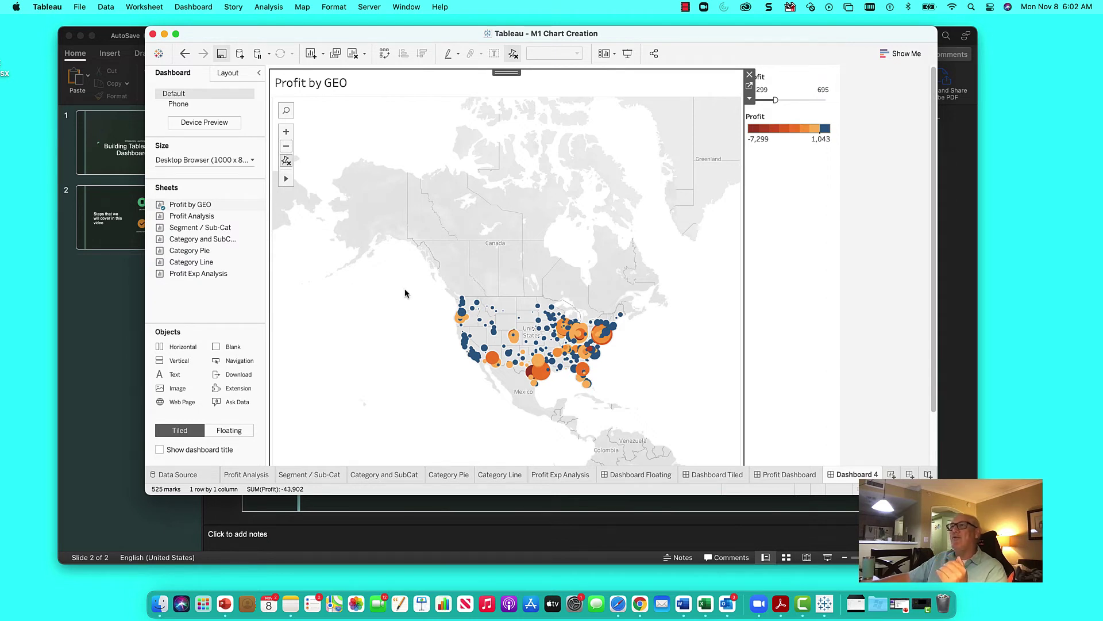
mouse_move(202, 229)
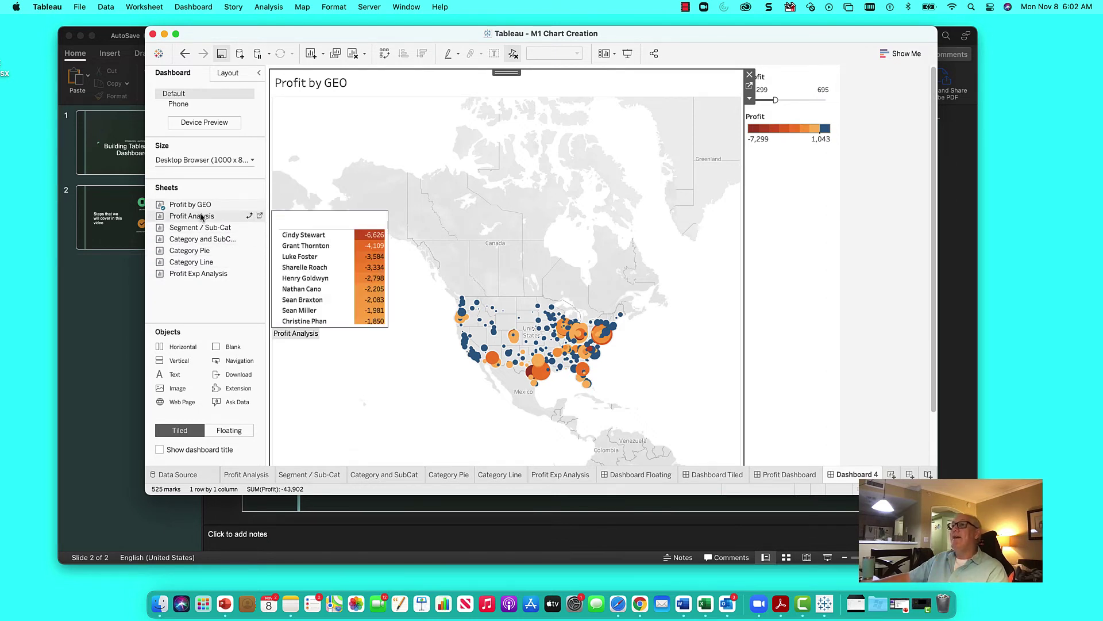
Tile Profit Analysis below the map, Profit Exp Analysis beside it, and an Image object under the legends.
left_click_drag(201, 217, 431, 452)
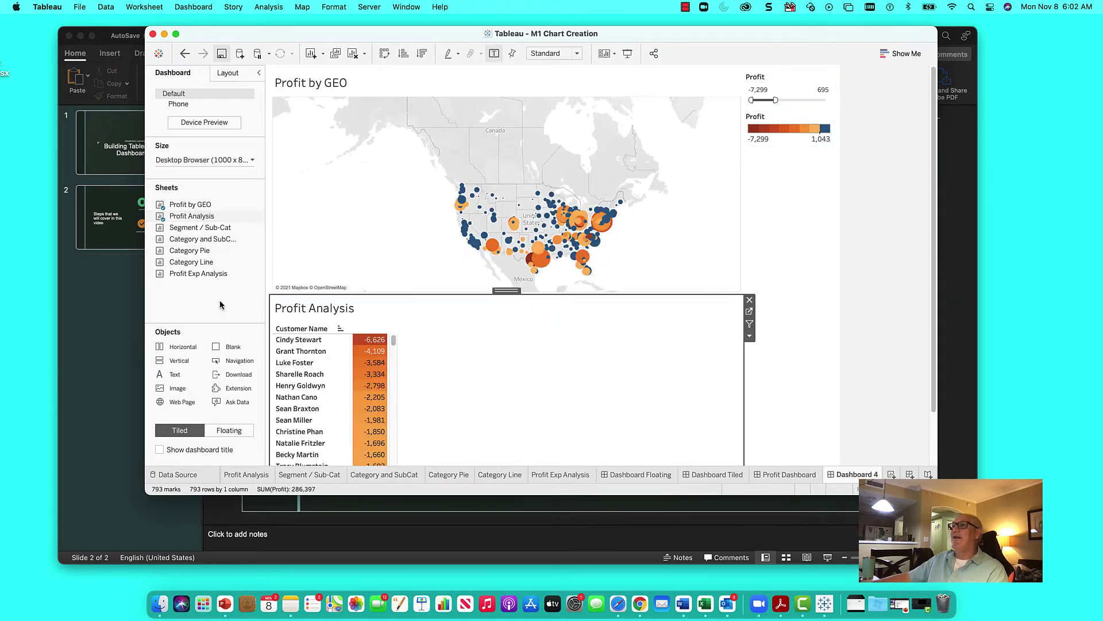
left_click_drag(195, 273, 678, 357)
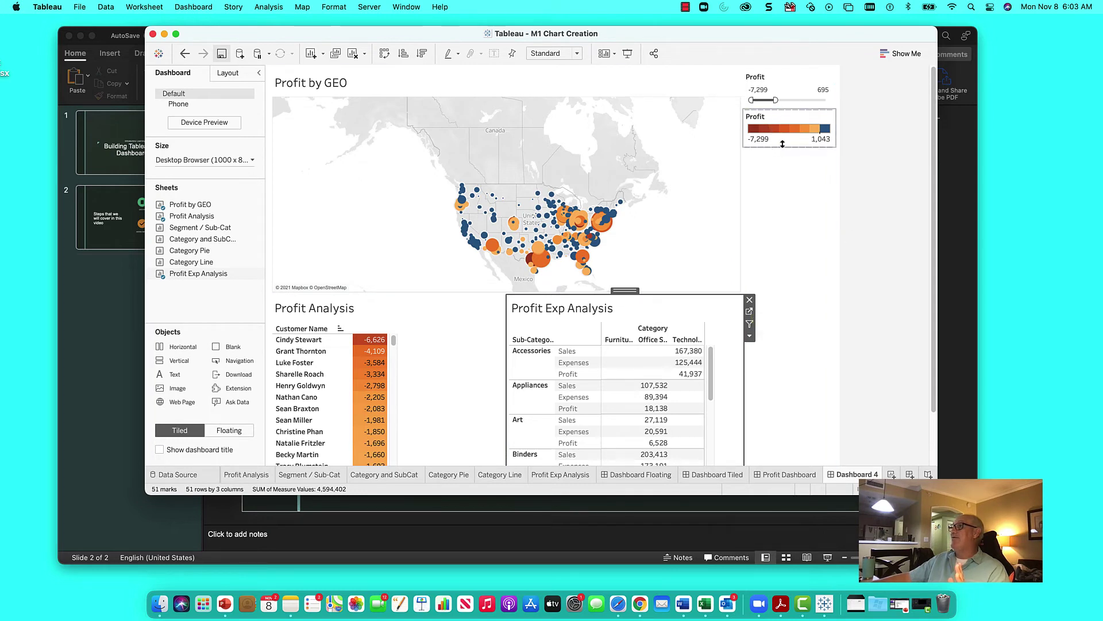
mouse_move(177, 388)
left_mouse_down()
mouse_move(739, 233)
mouse_move(799, 201)
left_mouse_up()
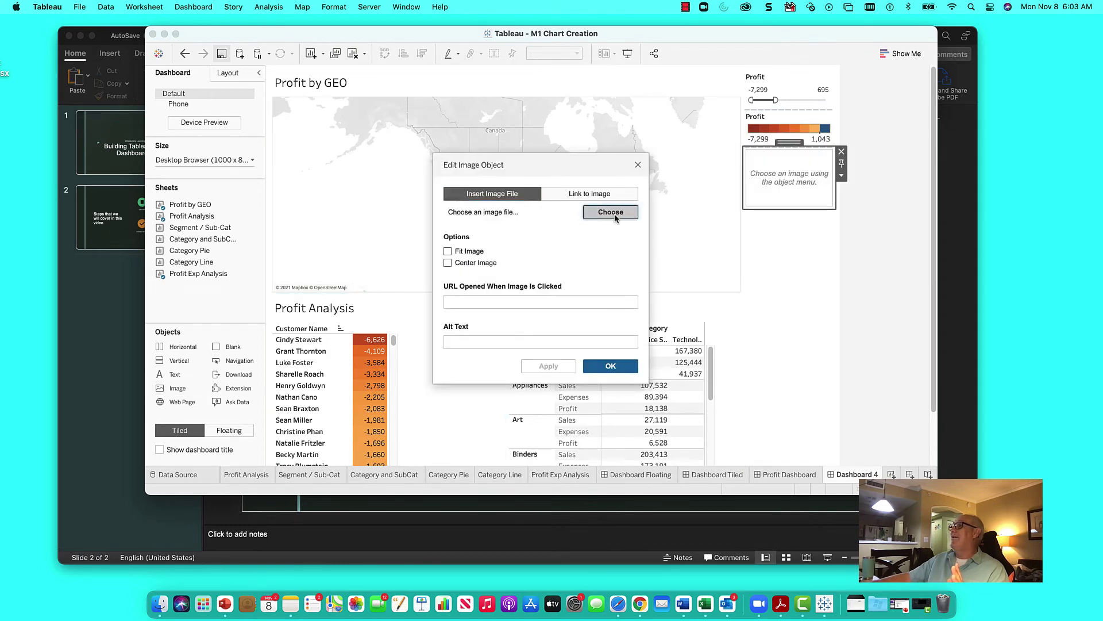
Load the manager's headshot JPEG into the image object with Fit Image and Center Image.
left_click(613, 213)
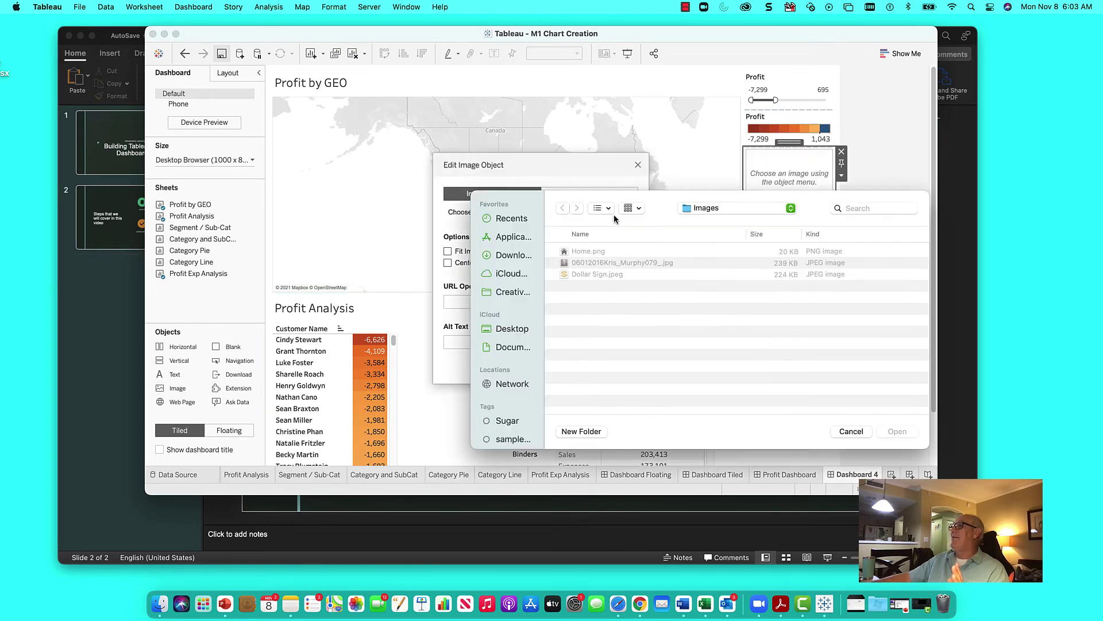
left_click(586, 263)
left_click(900, 432)
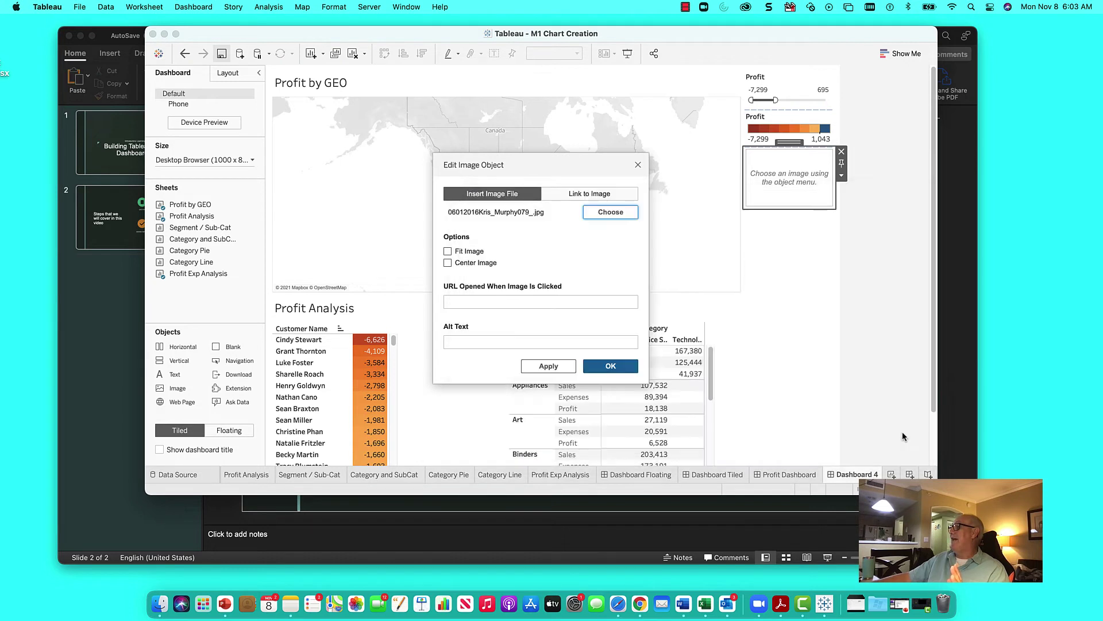
left_click(466, 250)
left_click(463, 262)
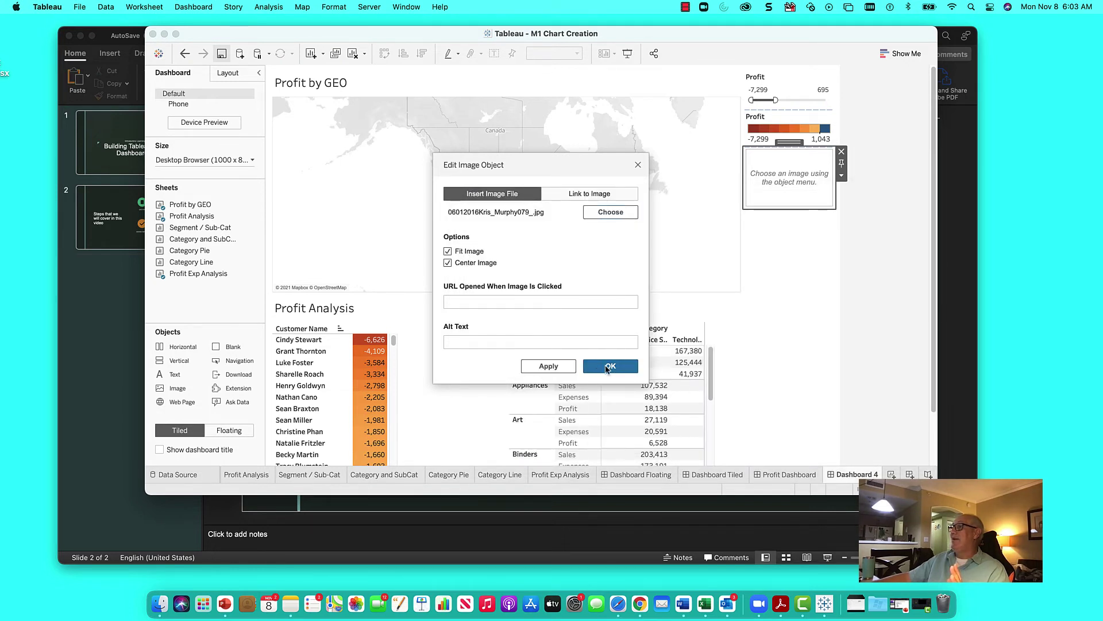
left_click(606, 366)
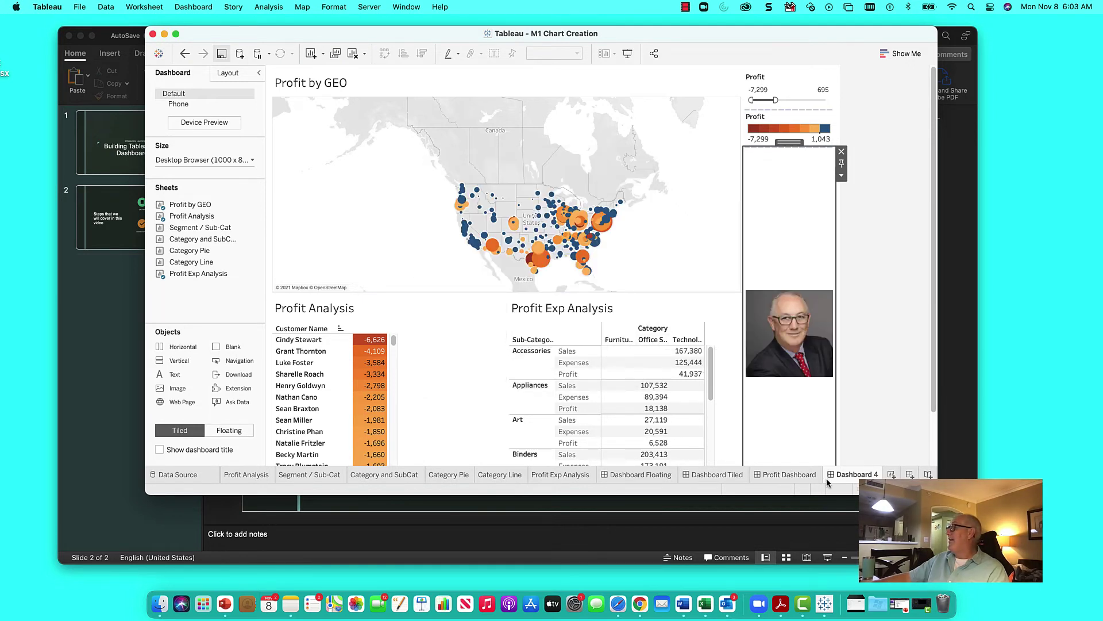
Open Profit Dashboard in Device Preview and view it as Desktop, then Tablet.
left_click(783, 474)
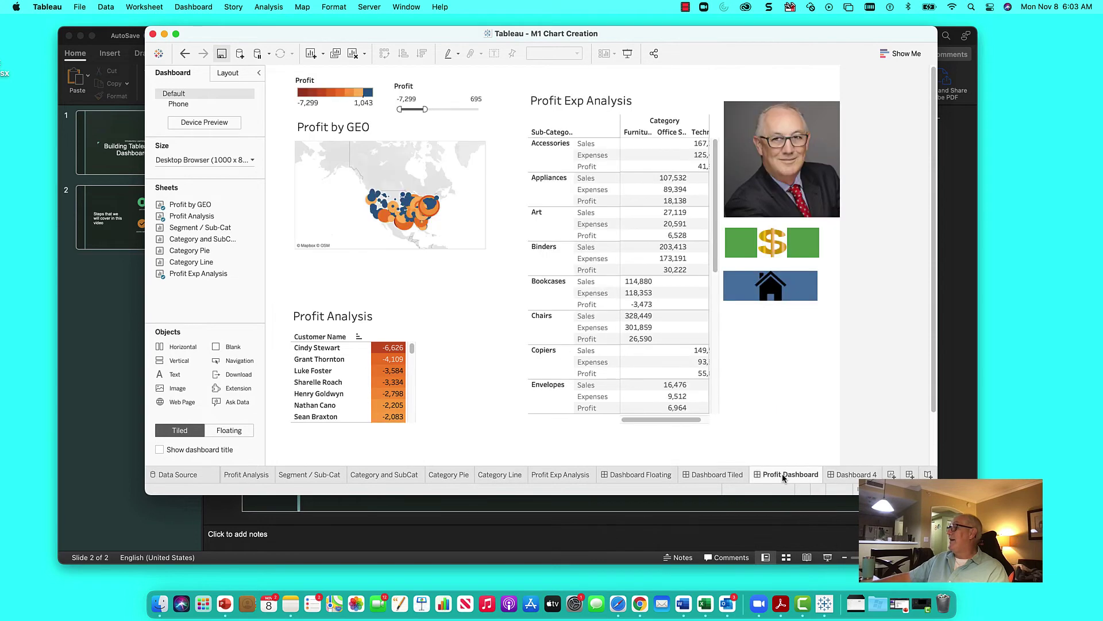
left_click(214, 123)
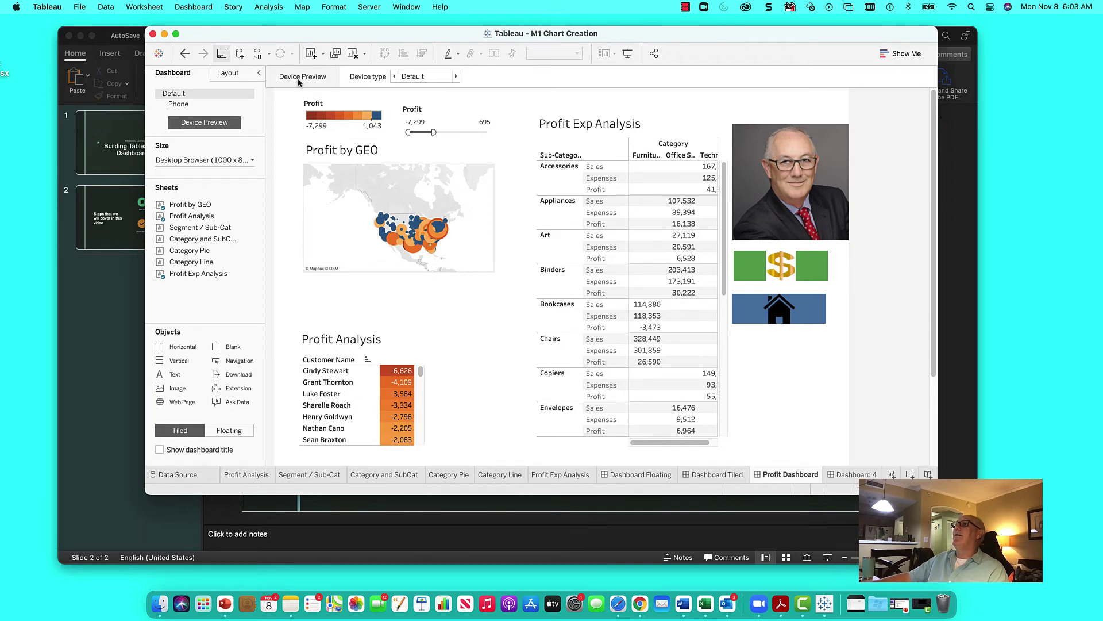
left_click(419, 77)
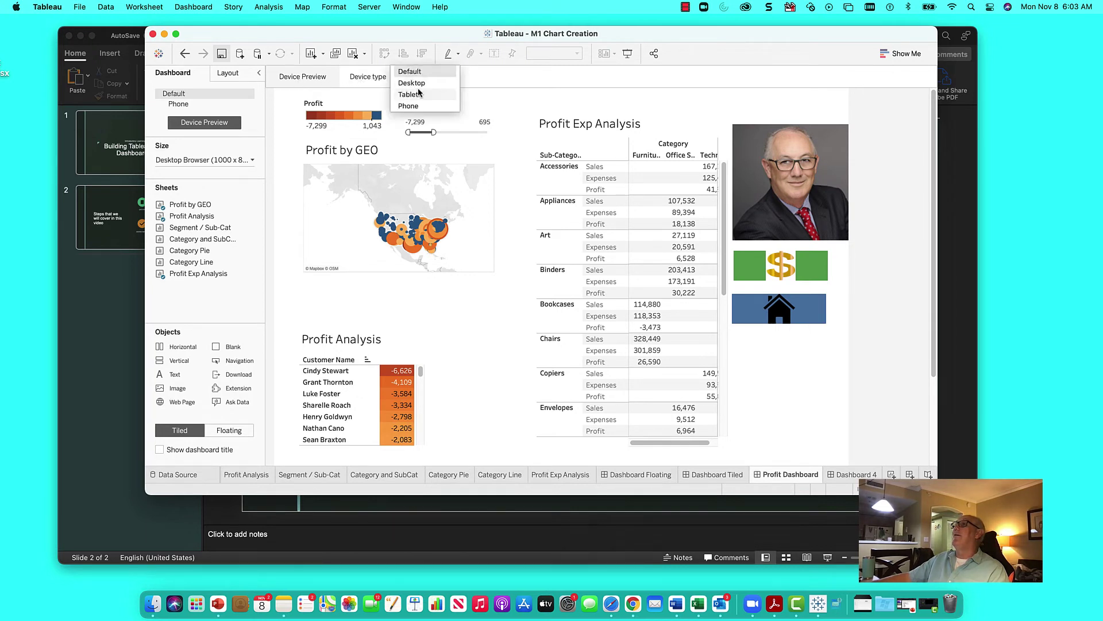
left_click(418, 83)
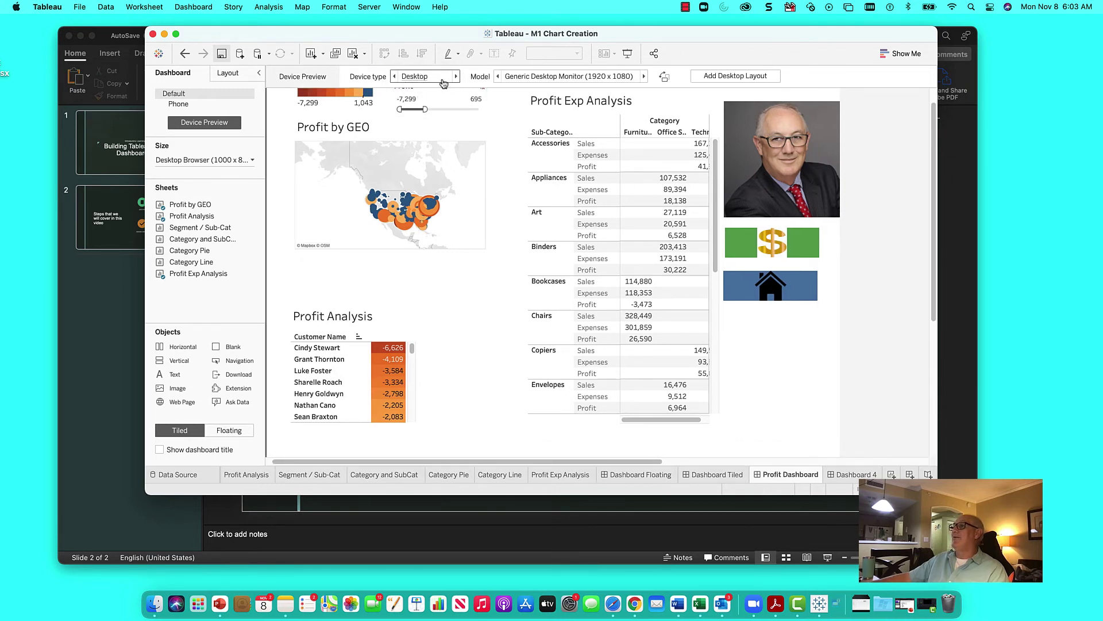
left_click(408, 80)
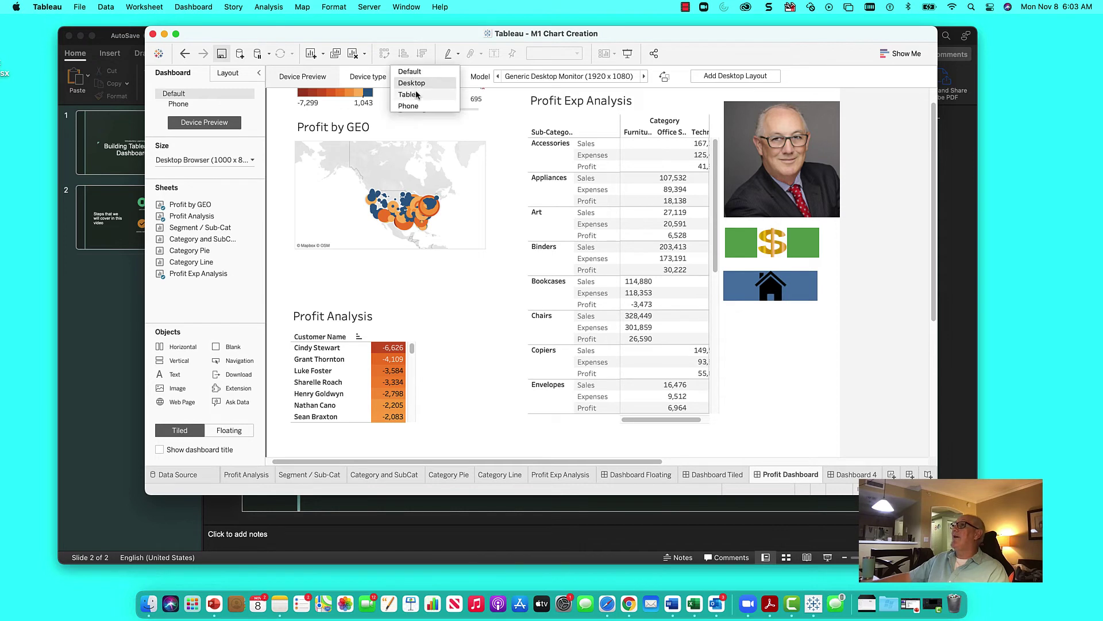
left_click(416, 95)
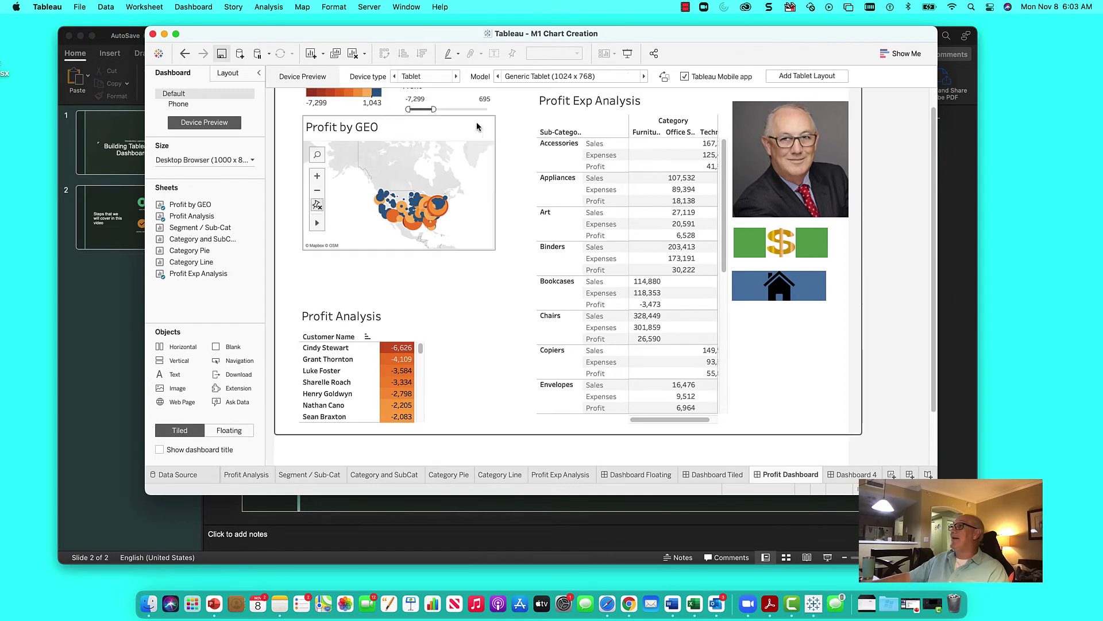
left_click(417, 78)
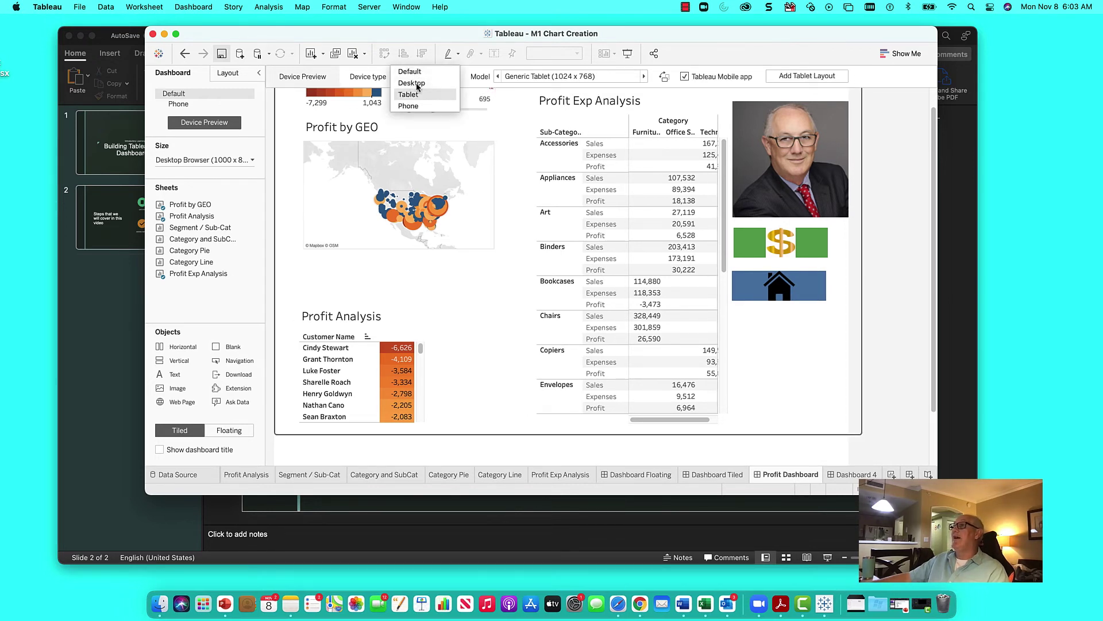
Preview the dashboard as a Phone at iPhone X, XS, 11, 11 Pro size.
left_click(409, 106)
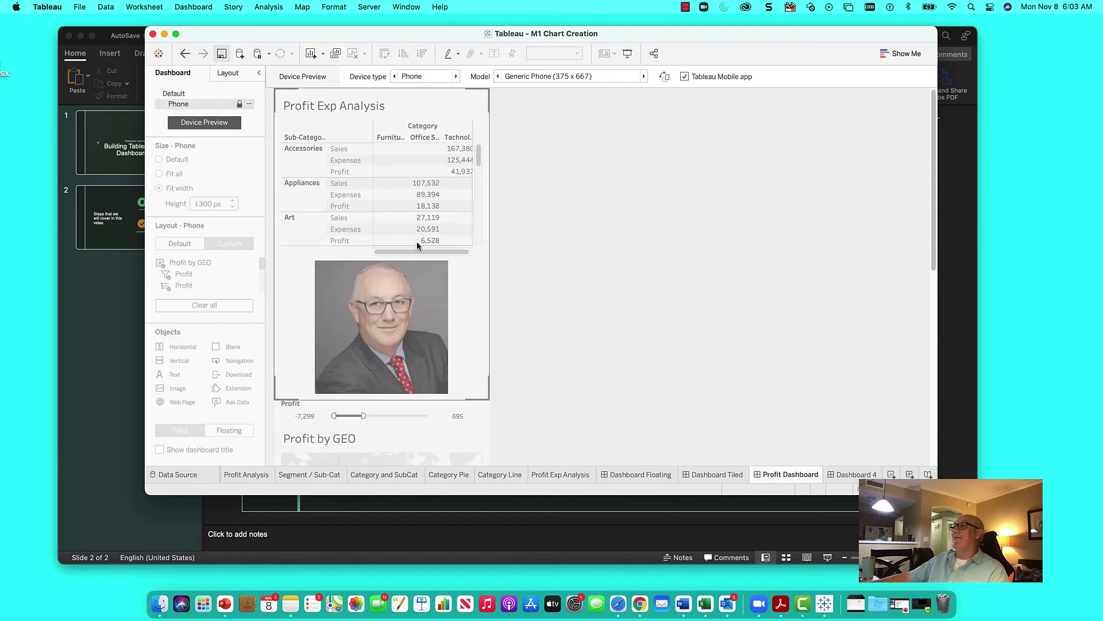
scroll(419, 247, "down", 5)
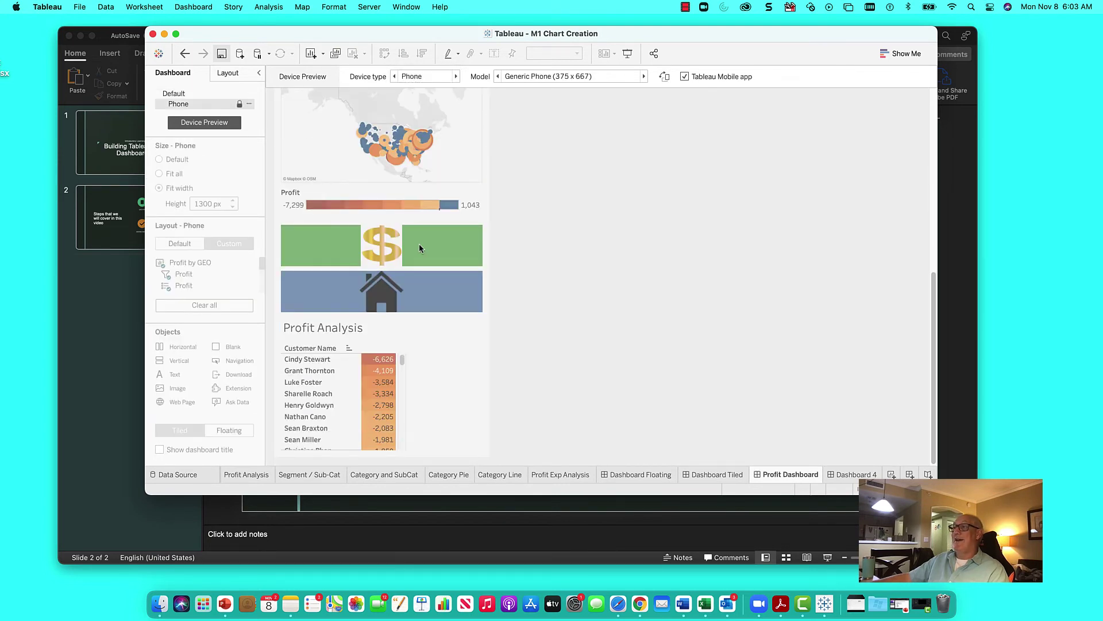
scroll(419, 243, "up", 10)
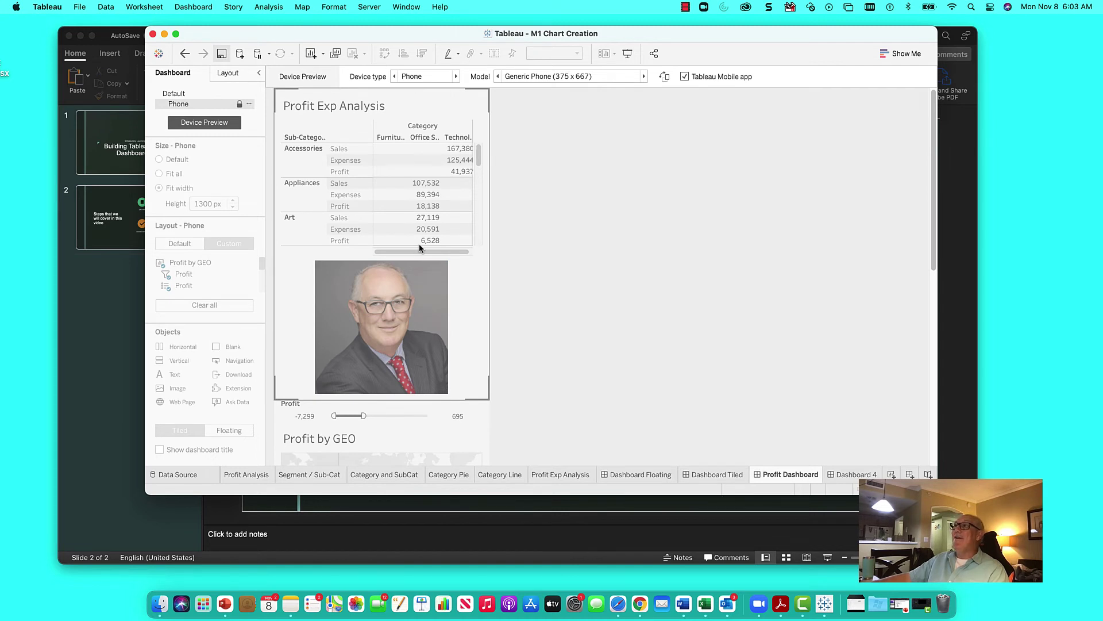
left_click(580, 77)
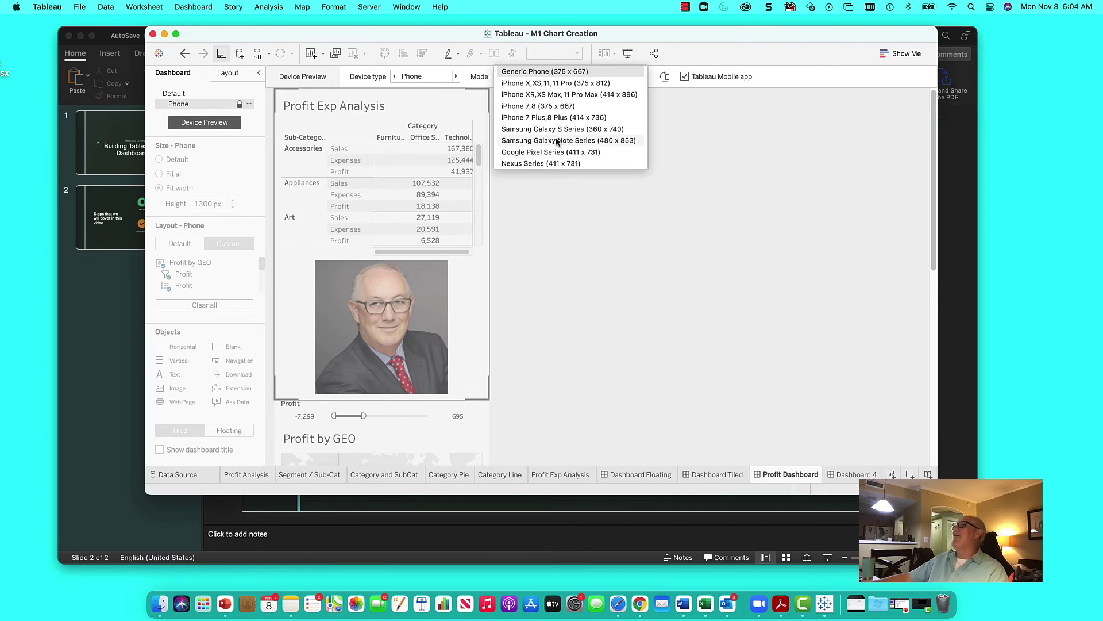
left_click(552, 83)
scroll(413, 262, "down", 10)
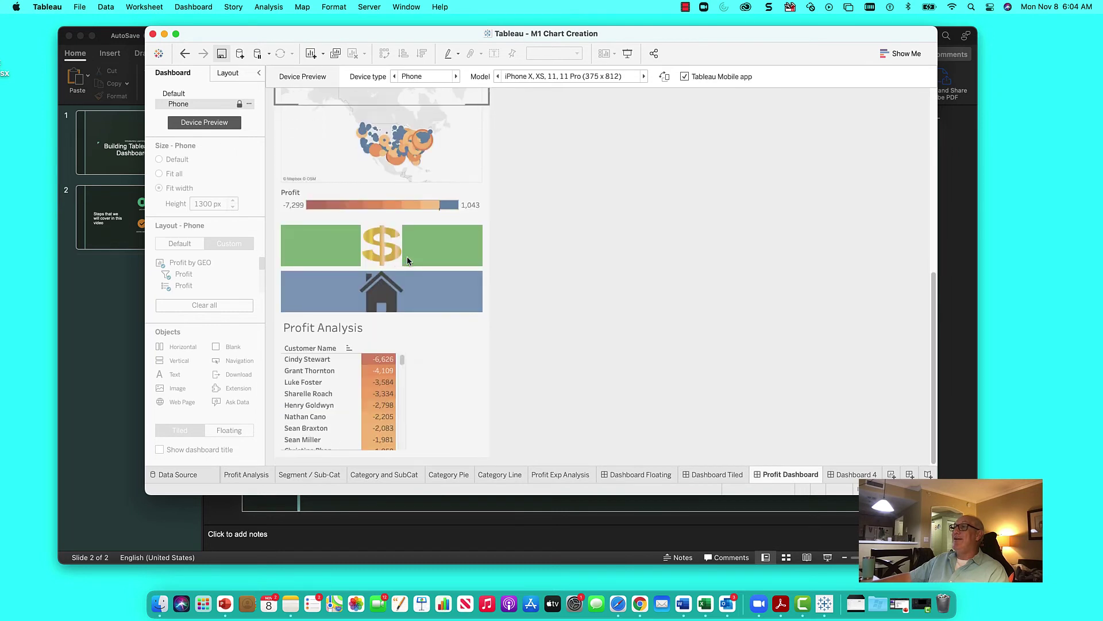
scroll(407, 256, "up", 10)
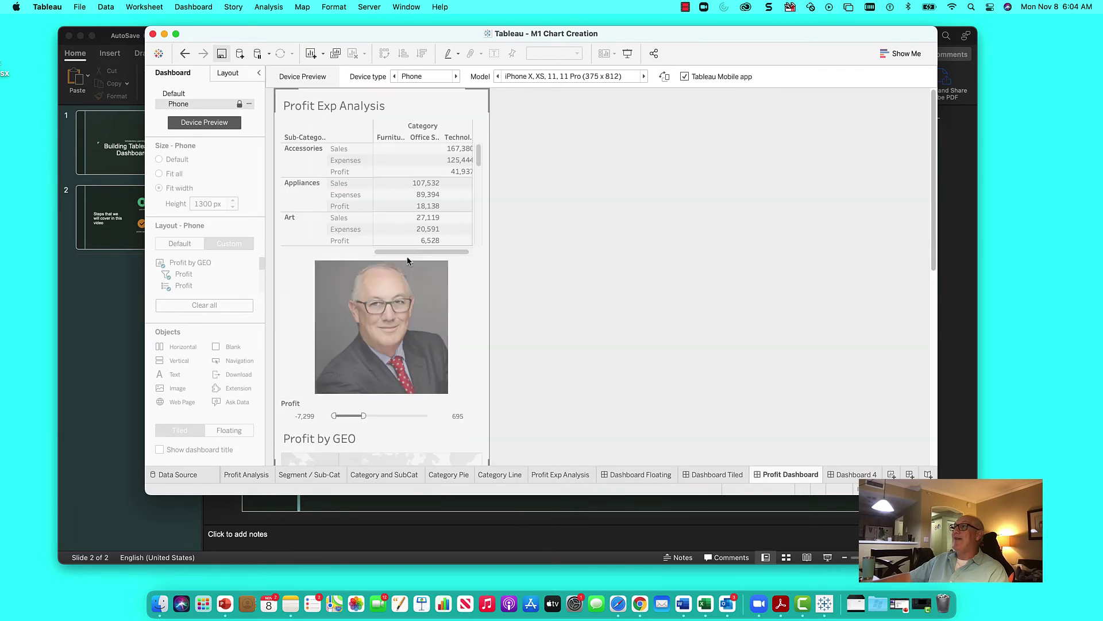
Switch the phone model to Samsung Galaxy S Series (360 x 740) and select the map.
left_click(562, 79)
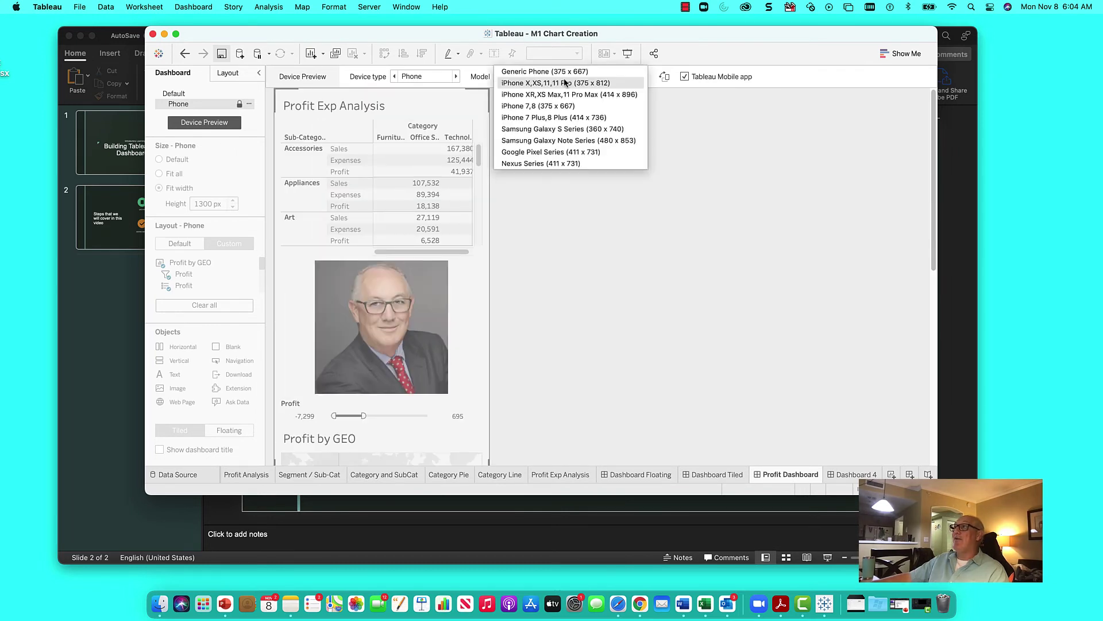
left_click(560, 129)
scroll(429, 262, "down", 5)
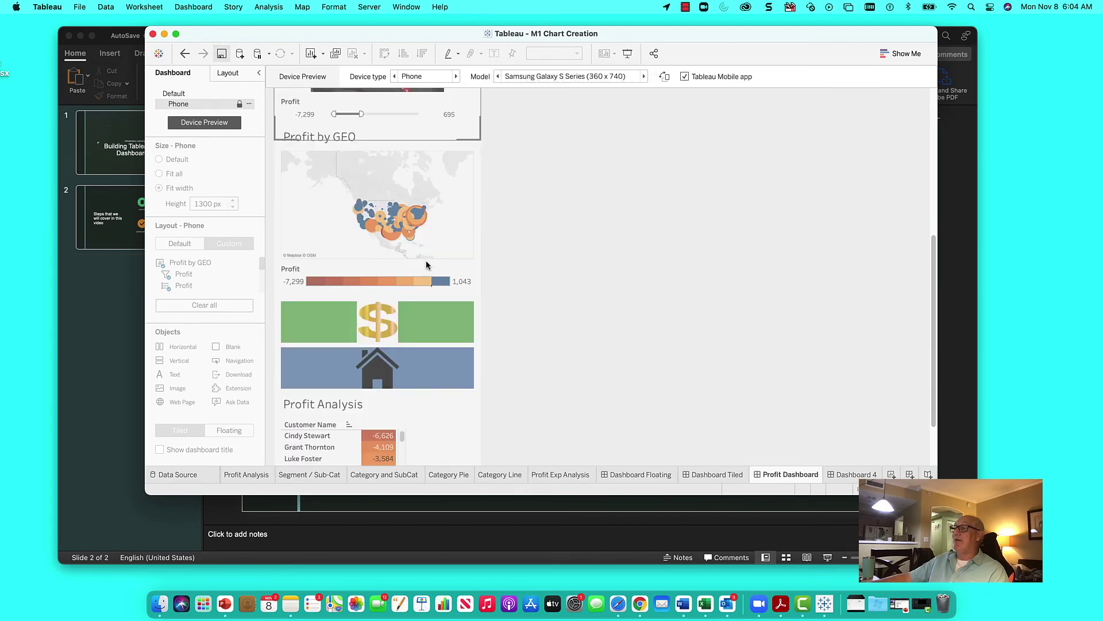
scroll(428, 261, "up", 3)
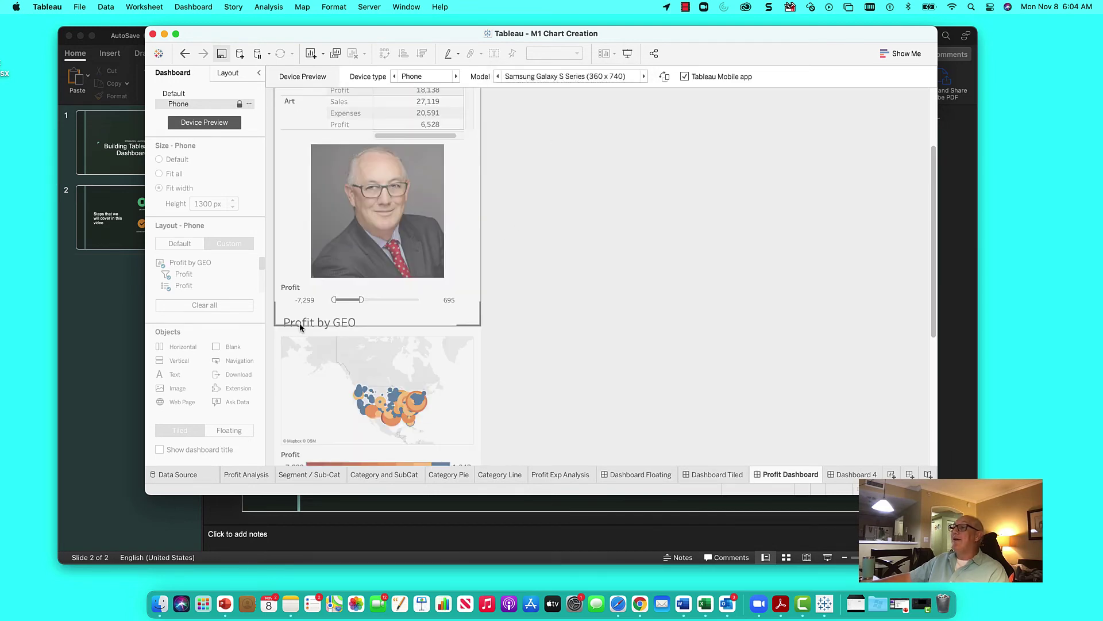
scroll(430, 320, "down", 2)
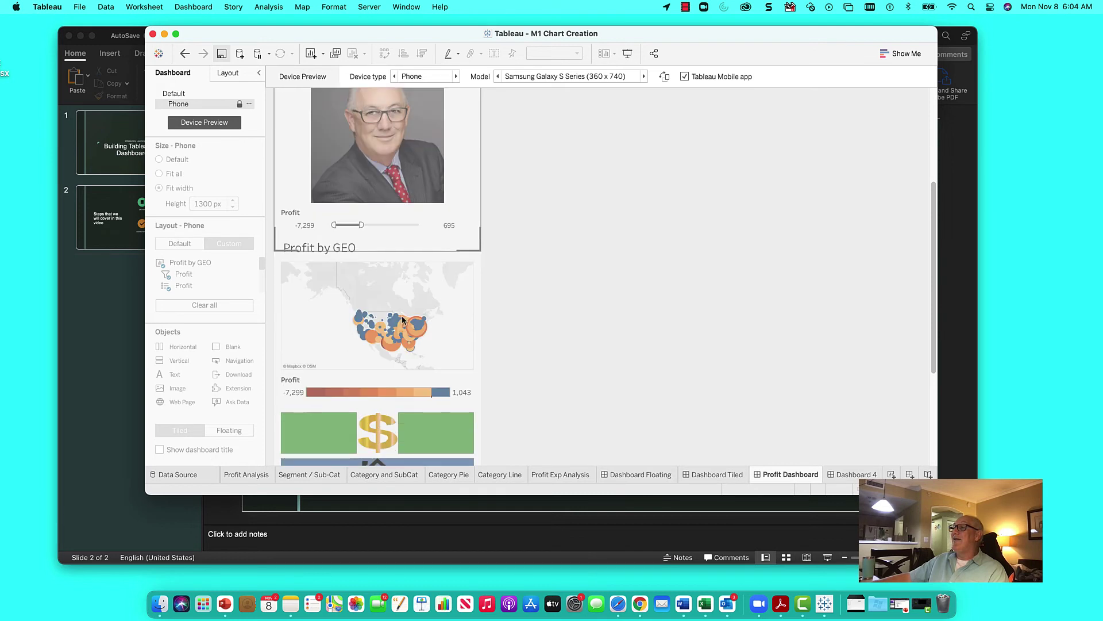
left_click(406, 335)
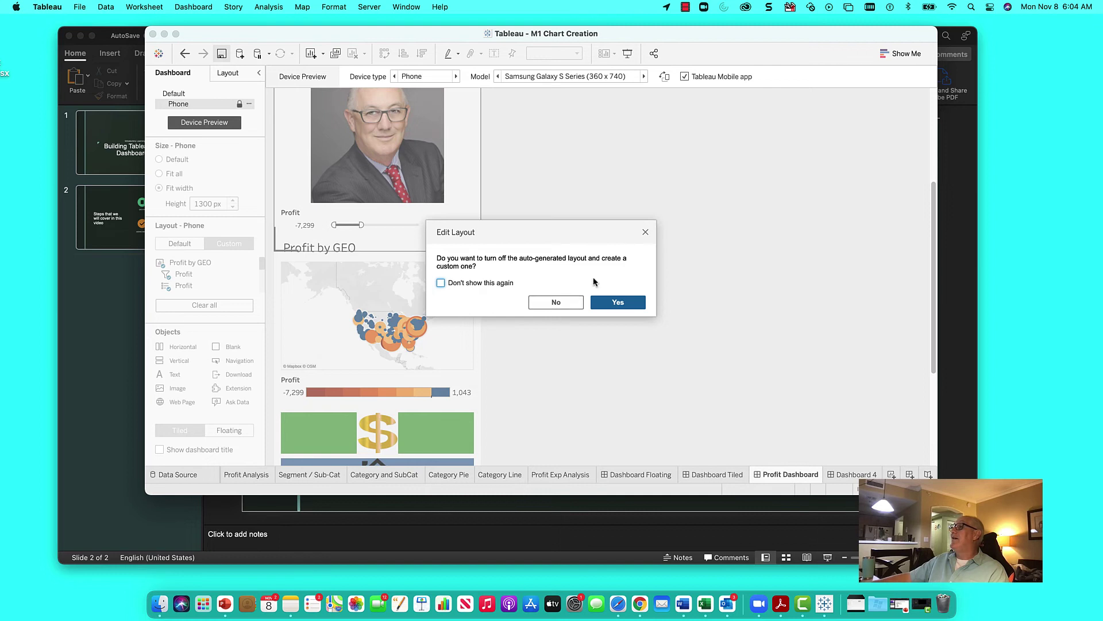
Keep the auto-generated phone layout and scroll through the crosstab, headshot, map, buttons and customer list.
left_click(549, 304)
scroll(407, 335, "down", 5)
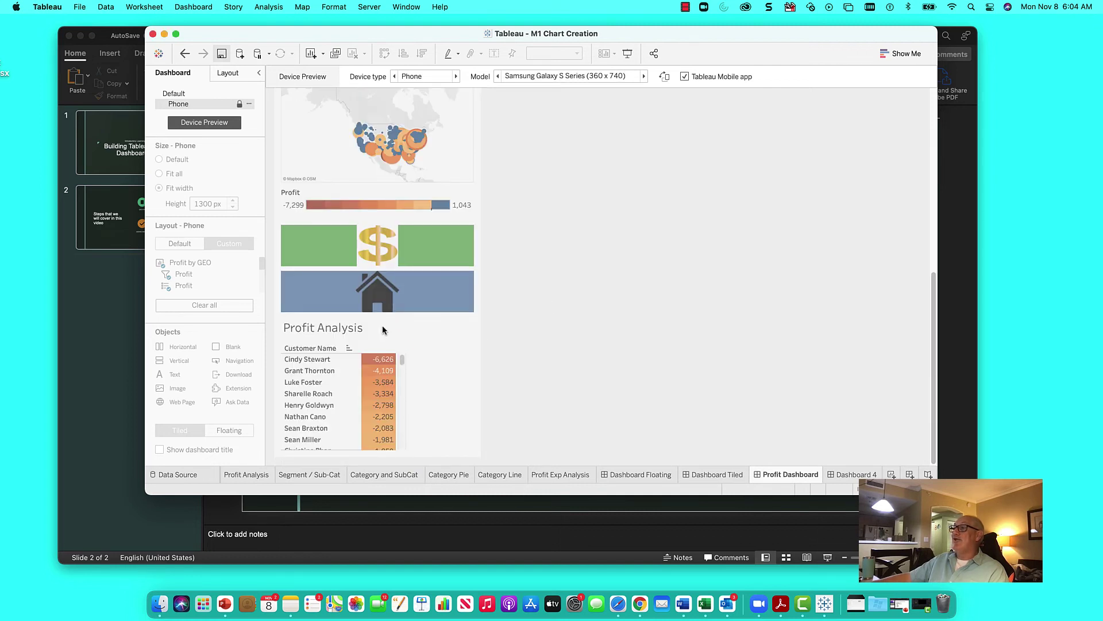
scroll(386, 372, "up", 10)
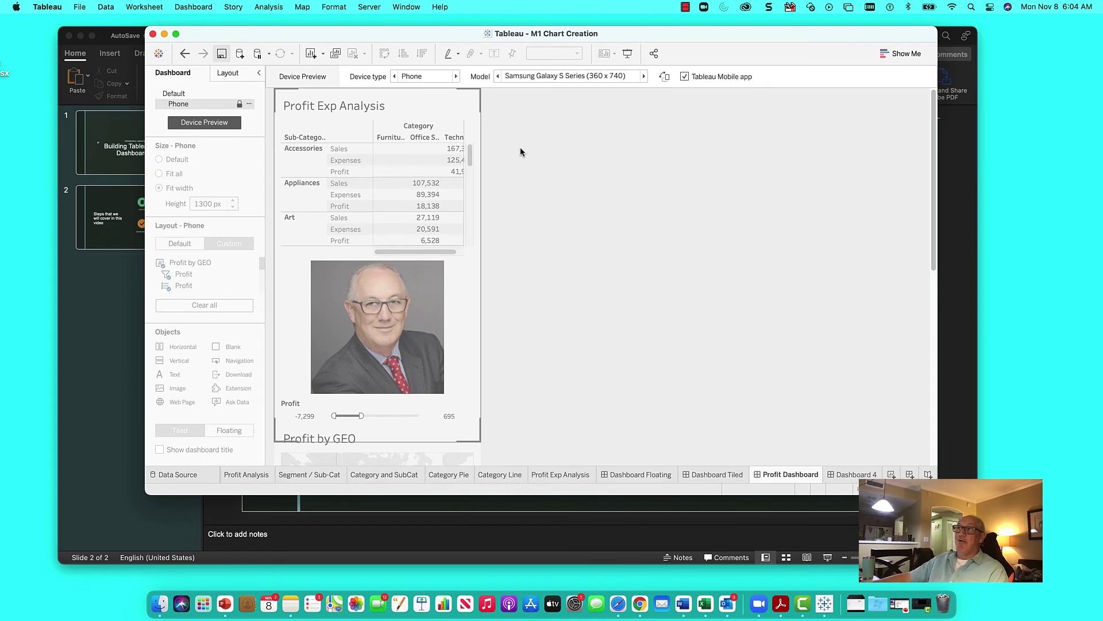
scroll(388, 247, "down", 5)
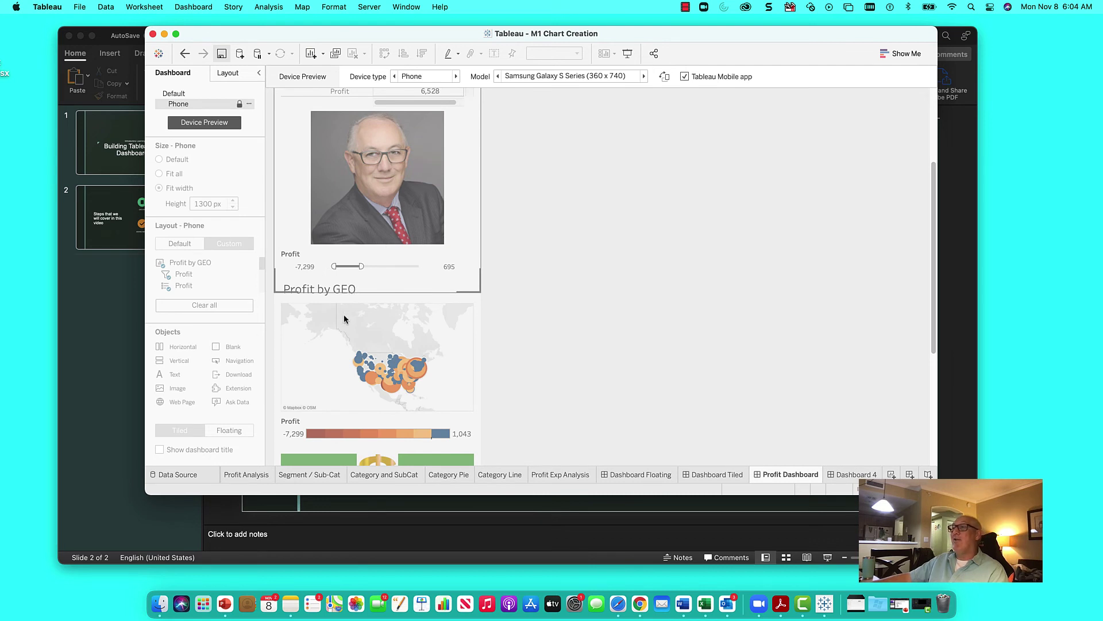
scroll(346, 295, "up", 4)
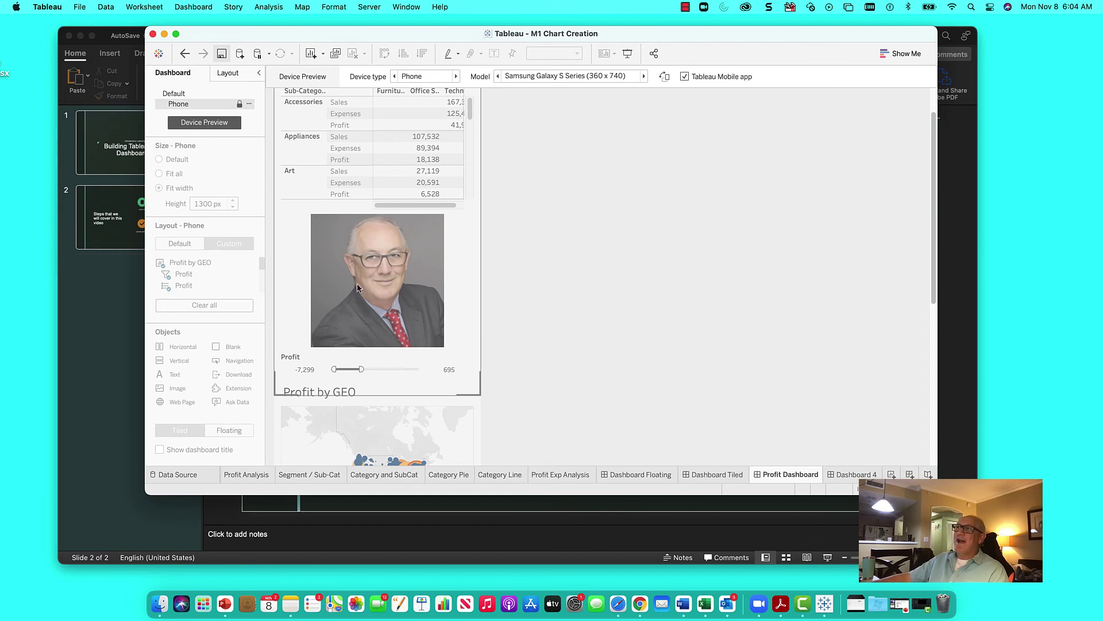
scroll(357, 286, "up", 2)
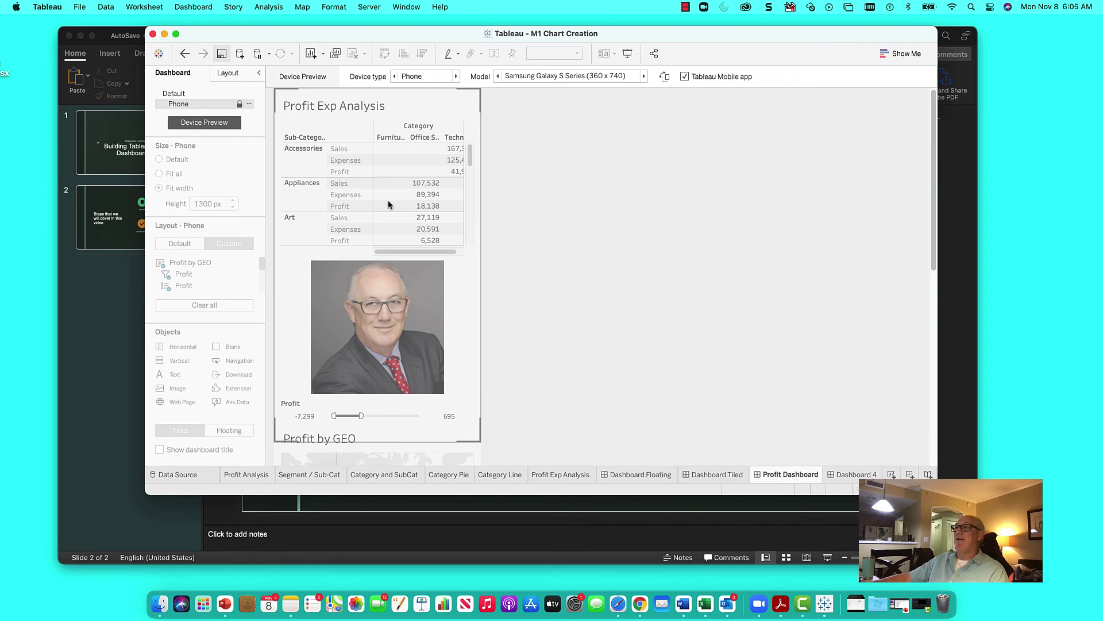
scroll(322, 232, "down", 12)
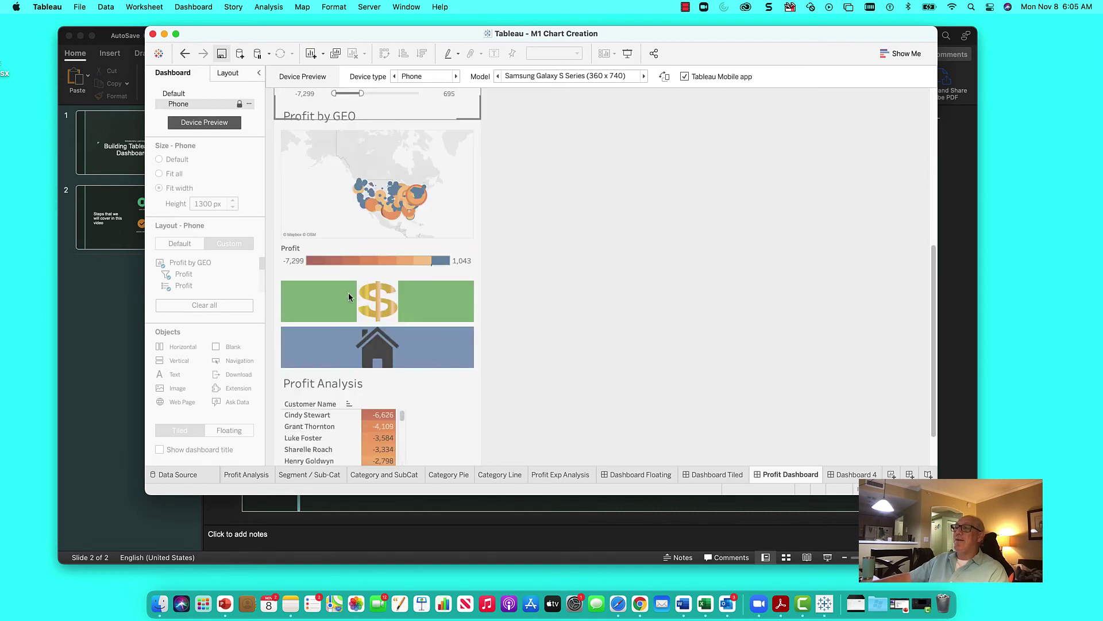
scroll(348, 296, "down", 3)
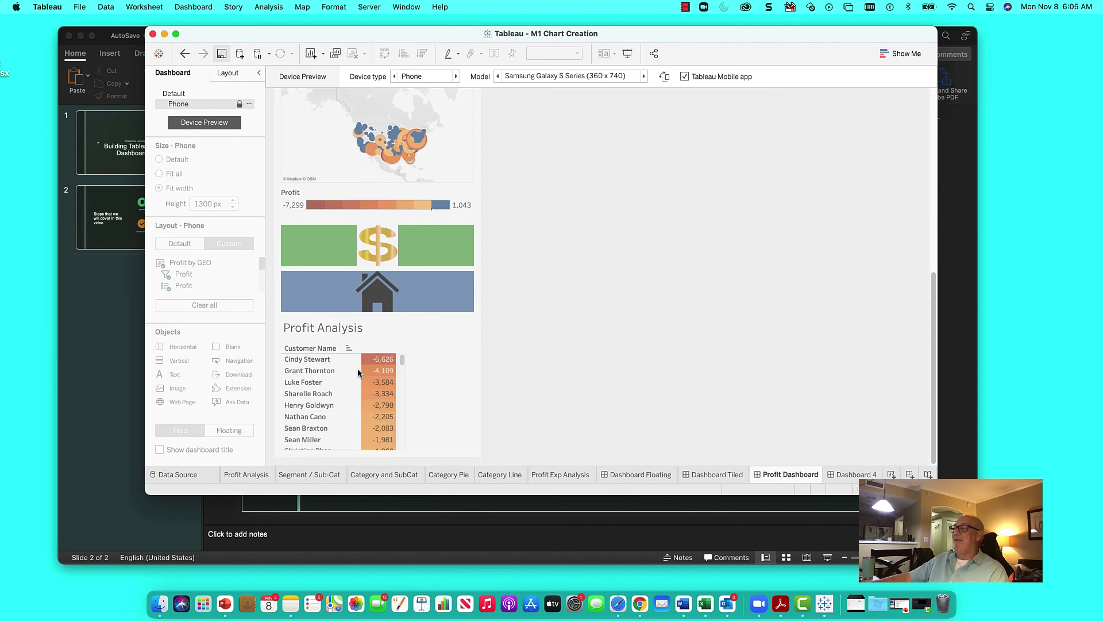
scroll(358, 372, "up", 20)
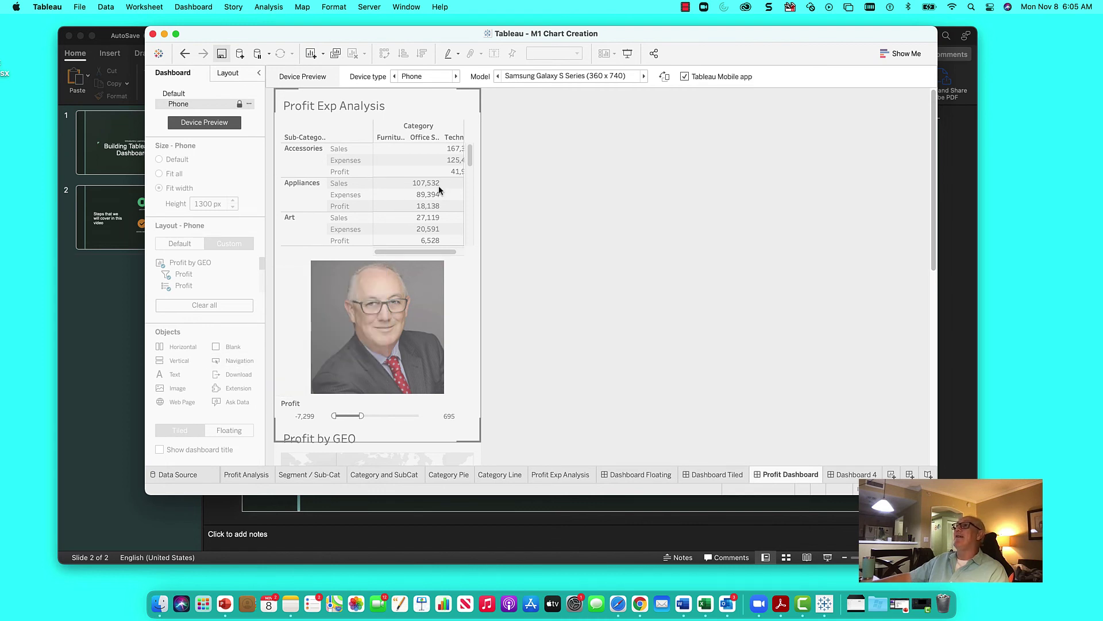
Switch the device preview to Desktop, Generic Desktop Monitor (1920 x 1080).
left_click(413, 77)
left_click(412, 84)
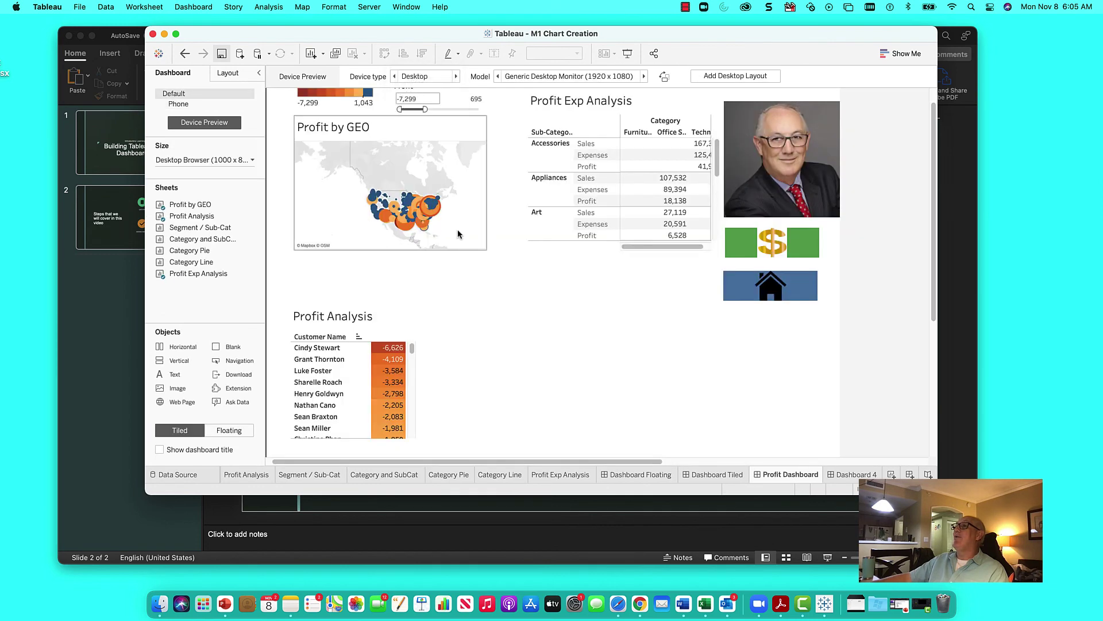